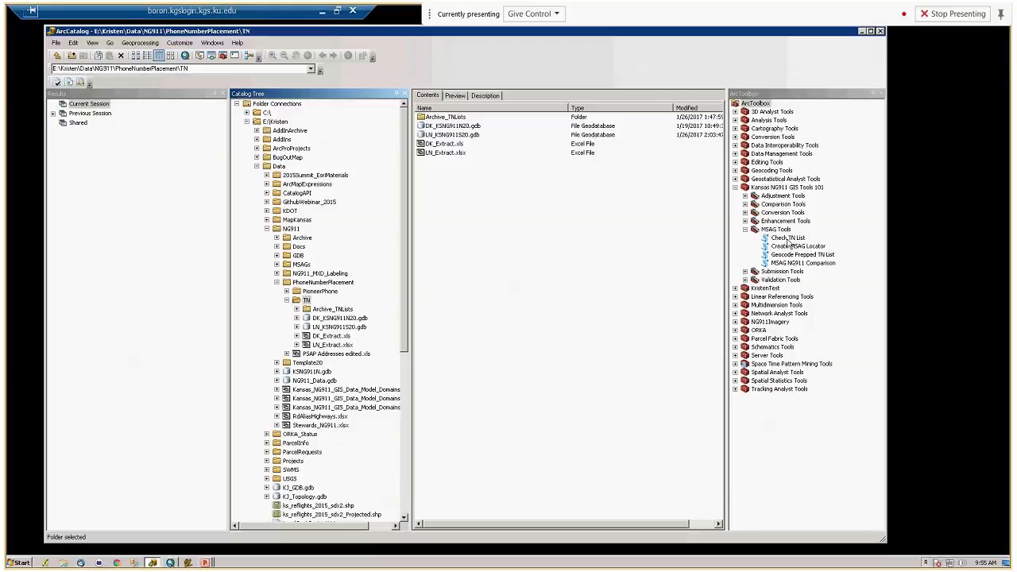
Step: Open the Check TN List tool and set its TN spreadsheet to DK_Extract.xls from the NG911\PhoneNumberPlacement\TN folder
double_click(787, 238)
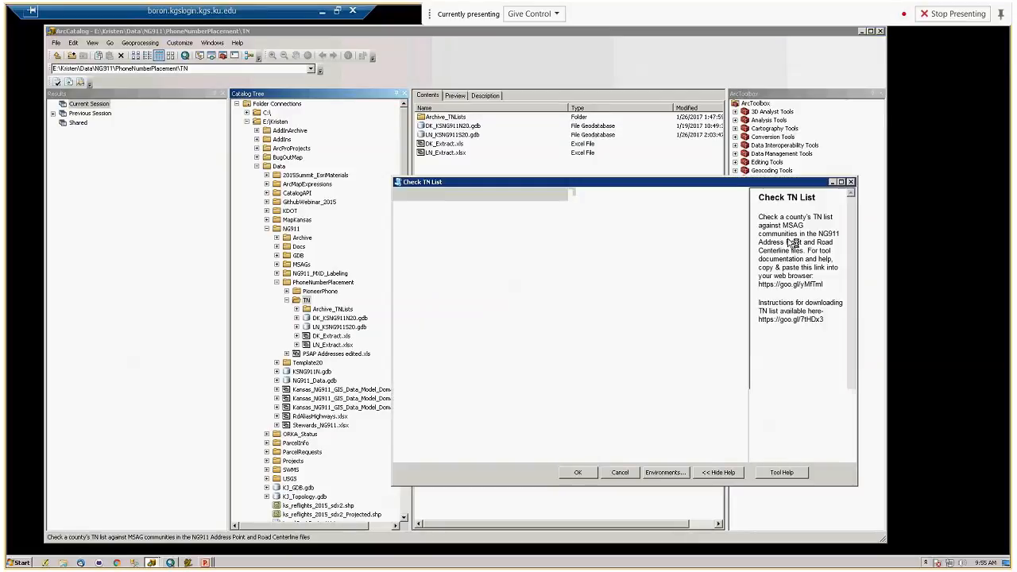
left_click_drag(725, 187, 549, 182)
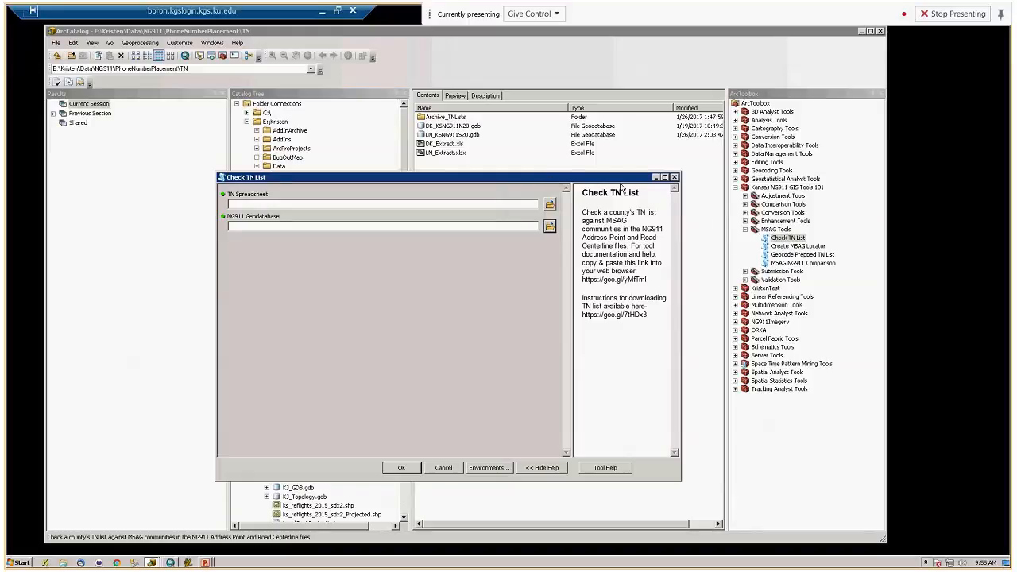
left_click_drag(612, 185, 800, 200)
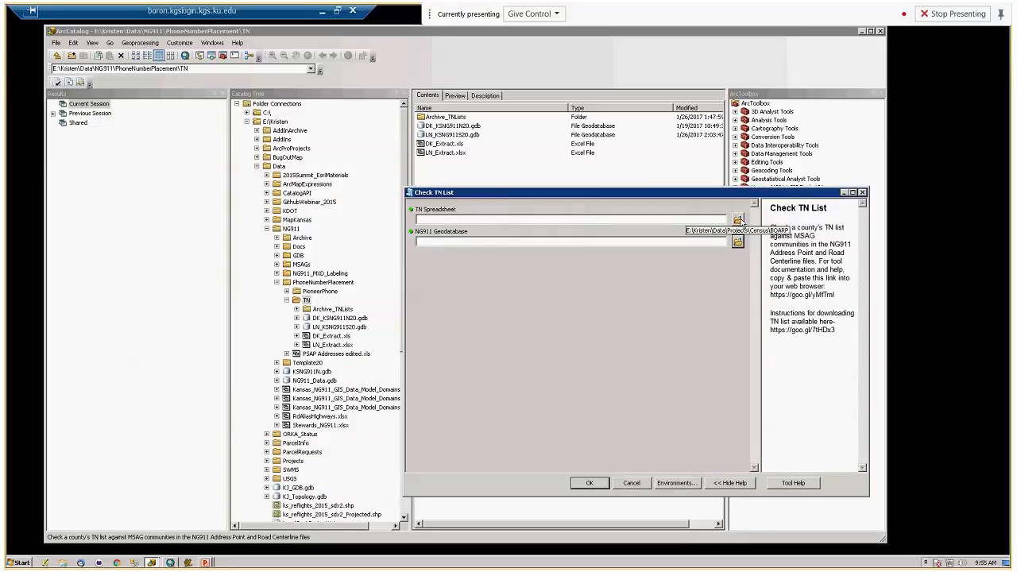
left_click(738, 220)
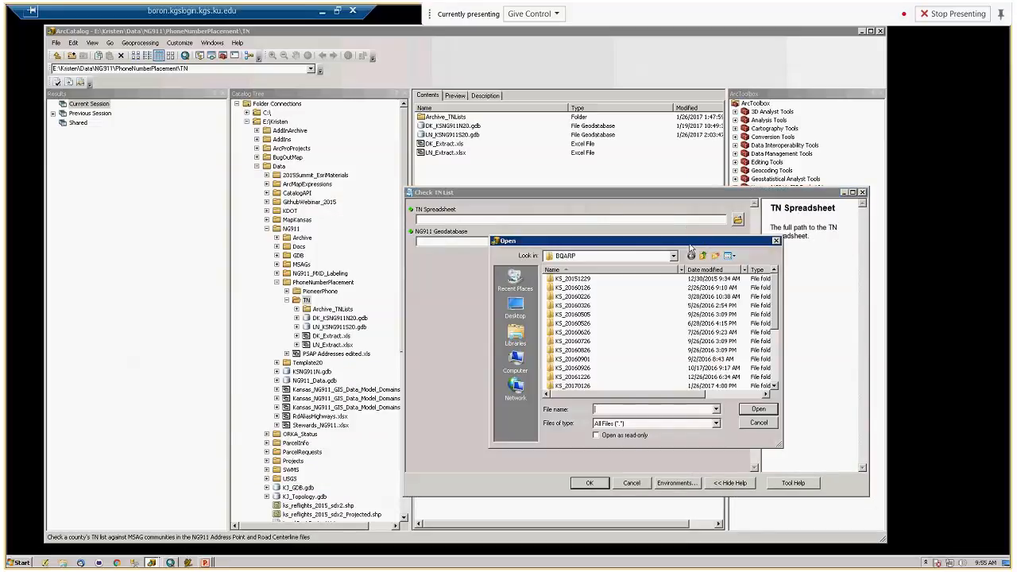
left_click(673, 255)
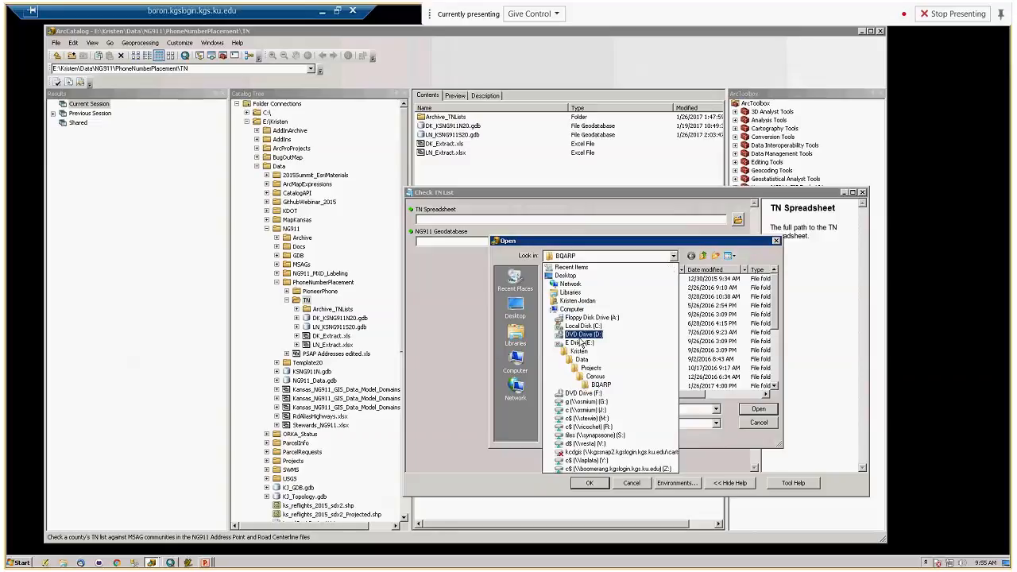
left_click(581, 359)
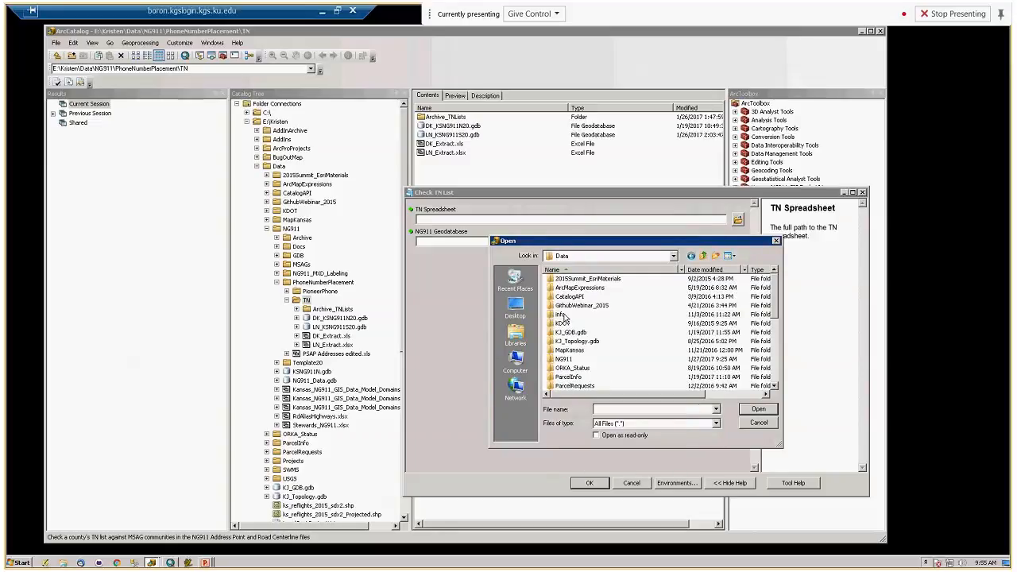
double_click(566, 358)
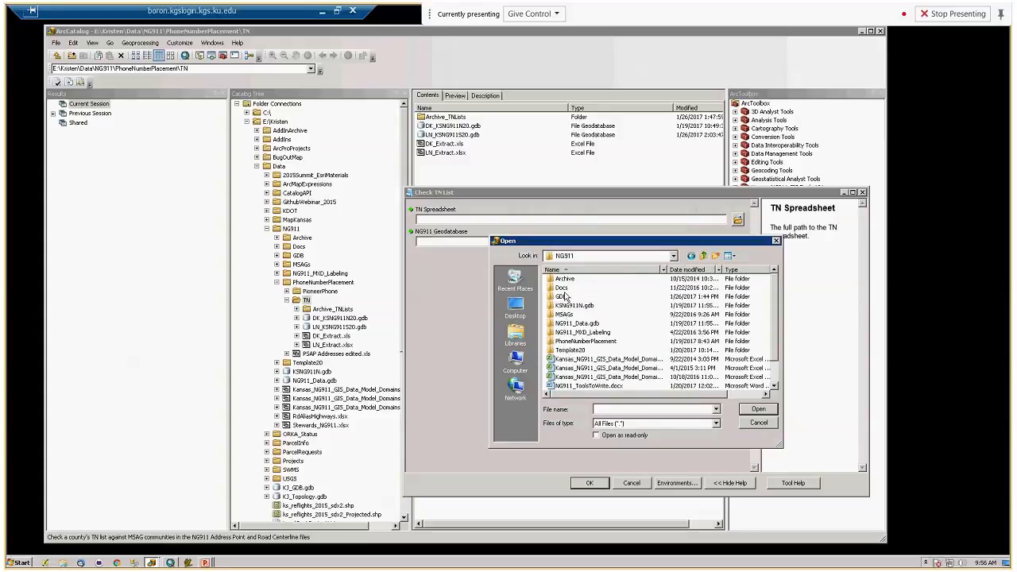
double_click(571, 341)
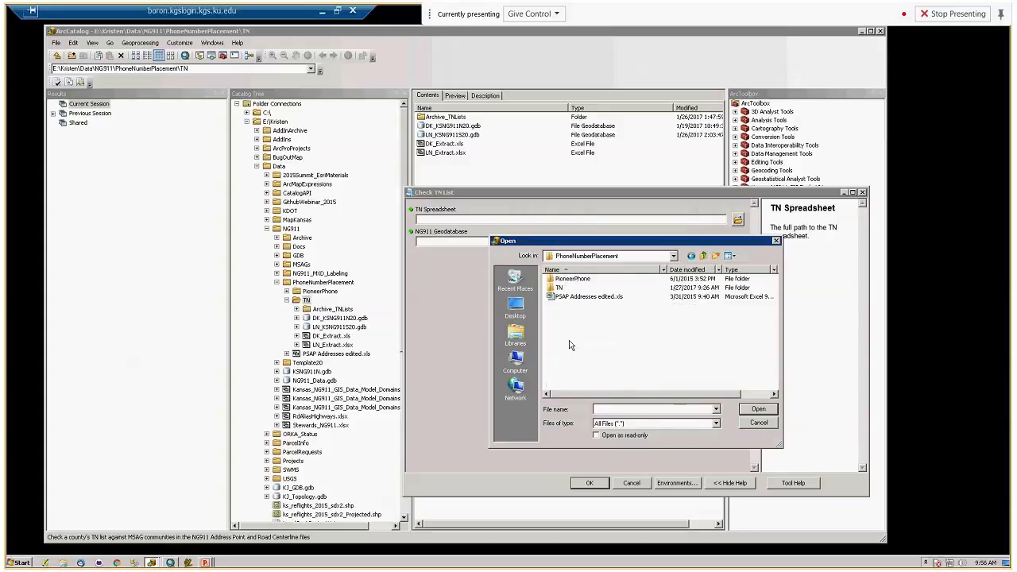
double_click(559, 286)
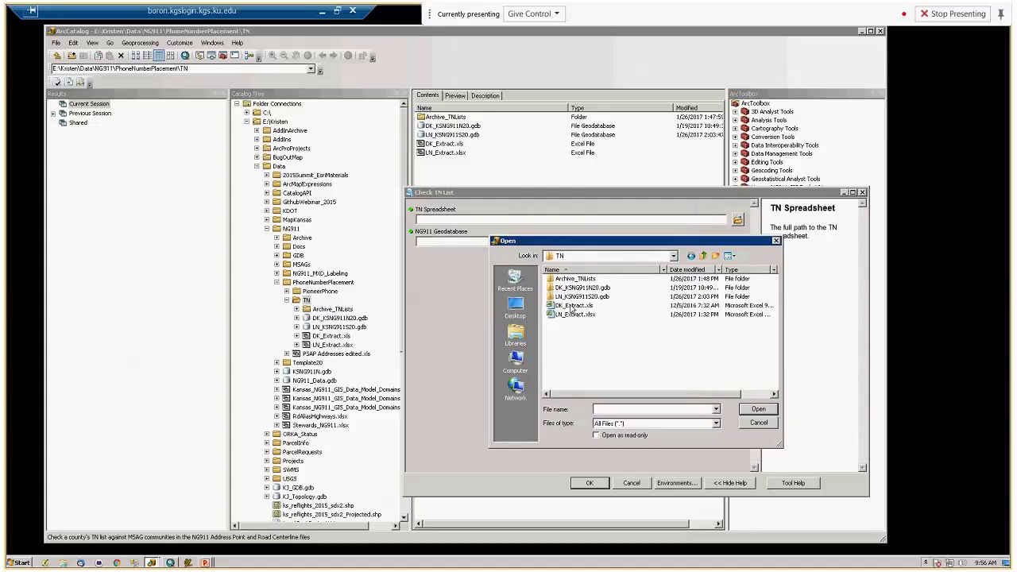
left_click(571, 306)
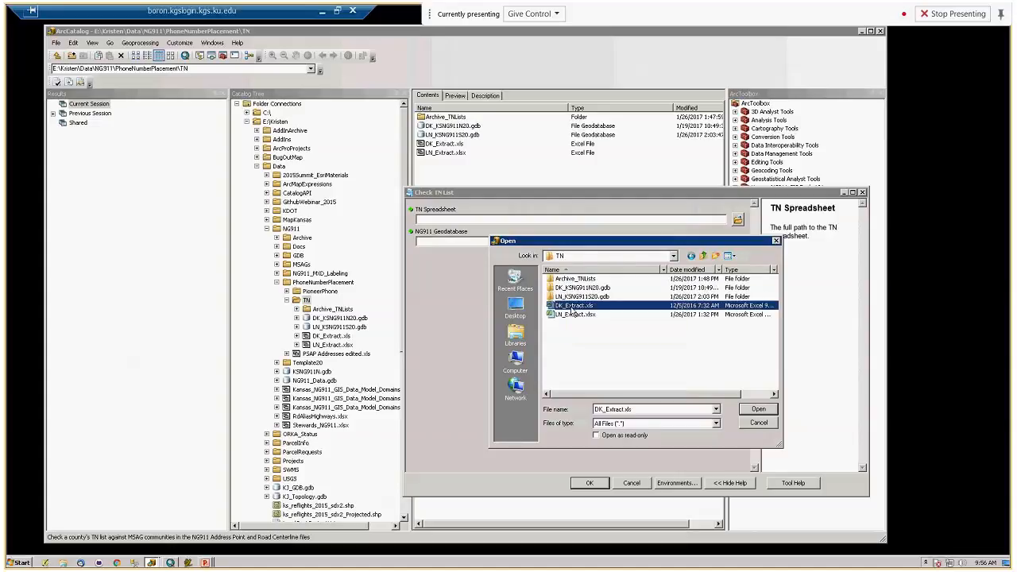
left_click(757, 410)
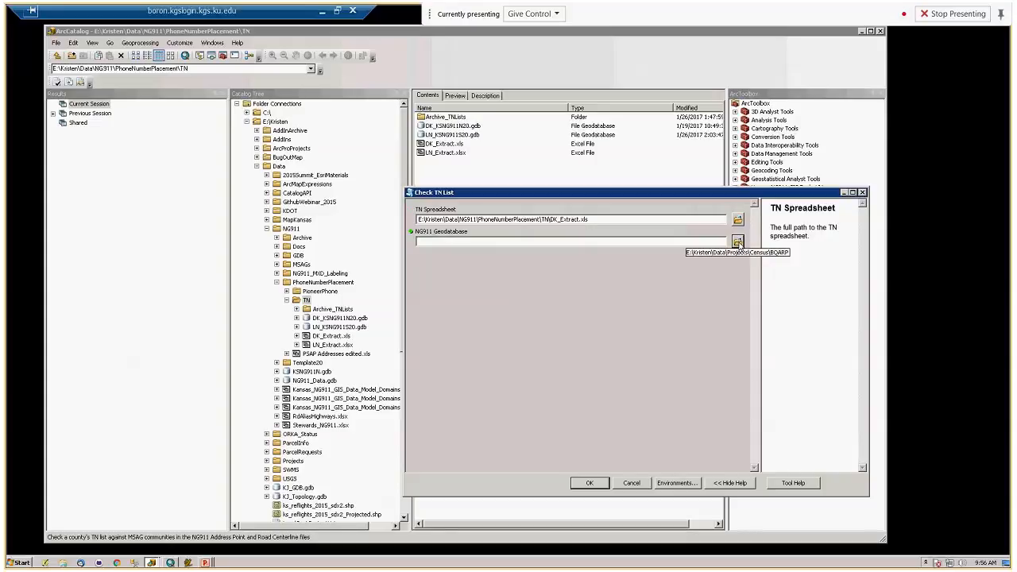
Step: Set the NG911 geodatabase to DK_KSNG911N20.gdb from the TN folder and run Check TN List
left_click(737, 243)
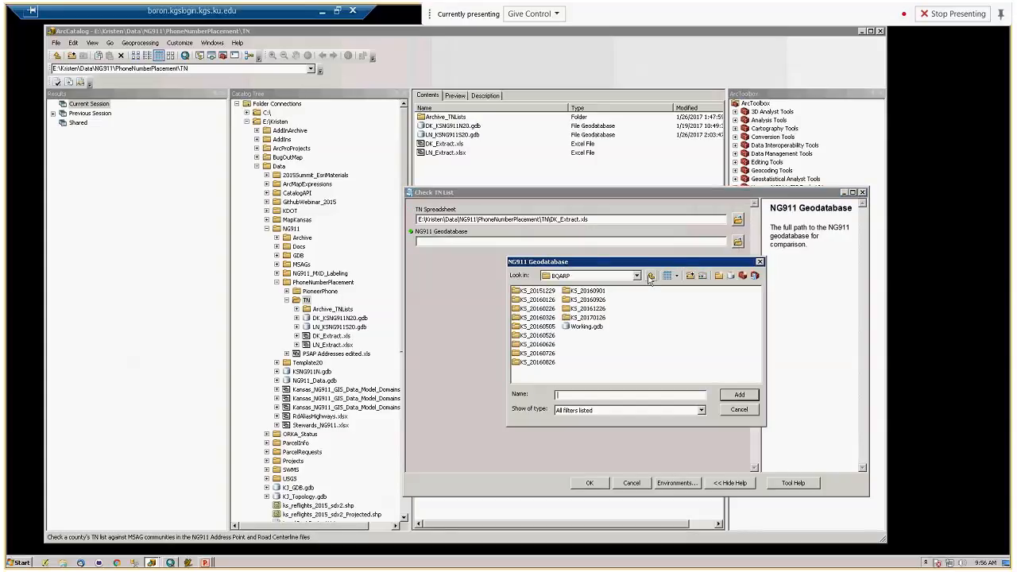
left_click(739, 409)
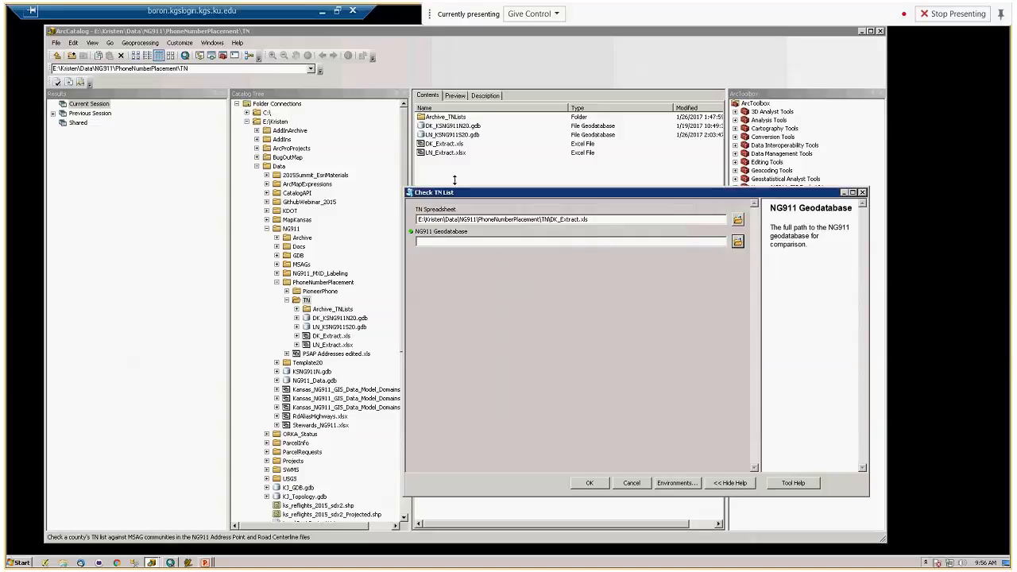
left_click(447, 126)
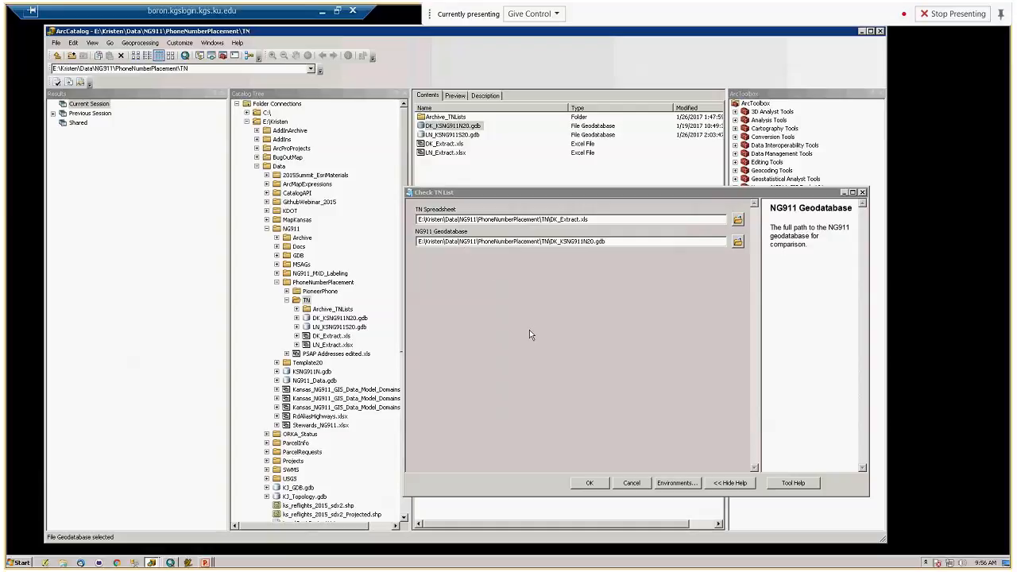
left_click(589, 482)
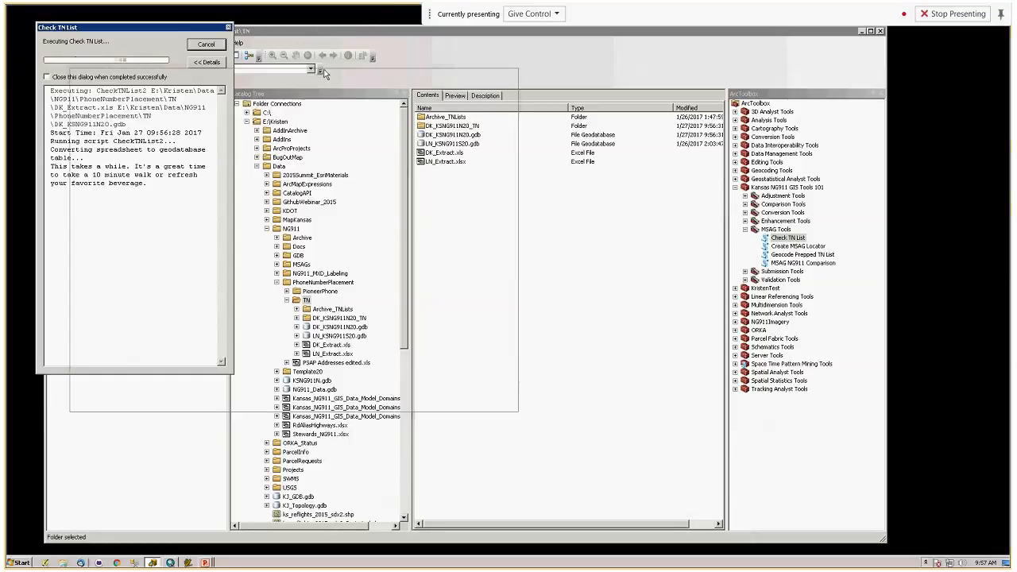
left_click(322, 11)
left_click(493, 388)
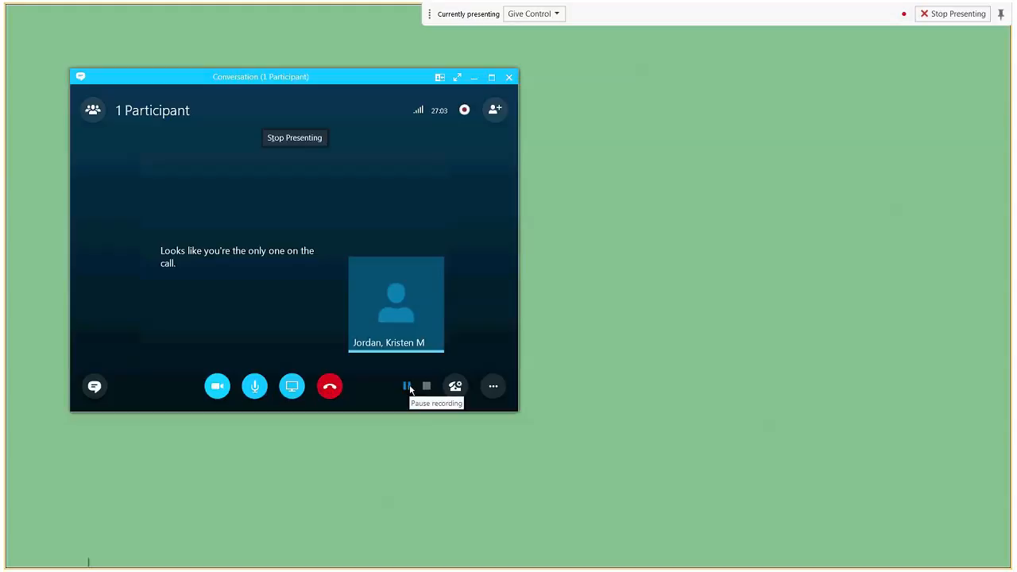
key("alt+Tab")
key("alt+Tab")
key("alt+Tab")
key("alt+Tab")
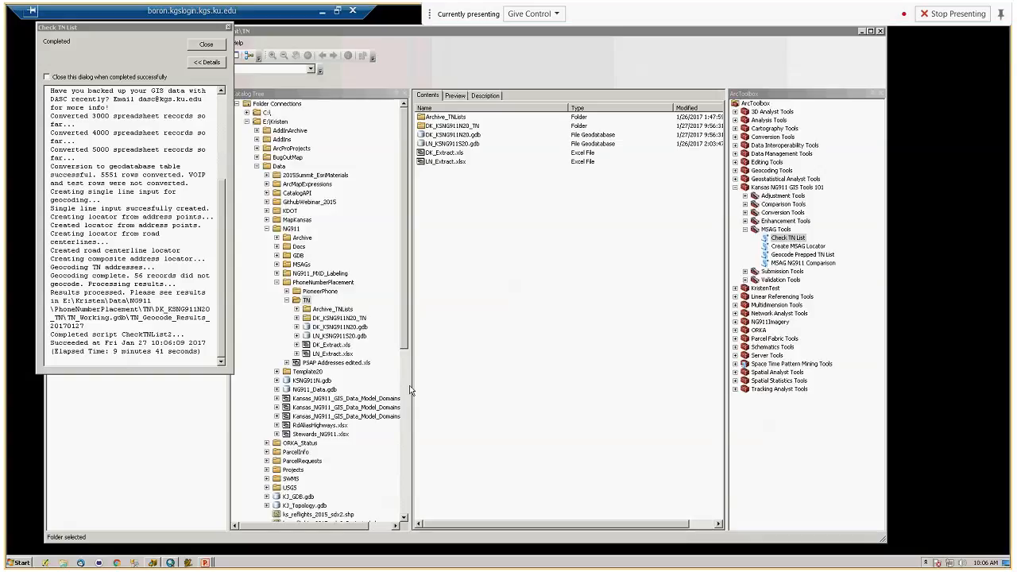
Step: Review the processing messages of the finished Check TN List run and close its progress dialog
left_click(223, 311)
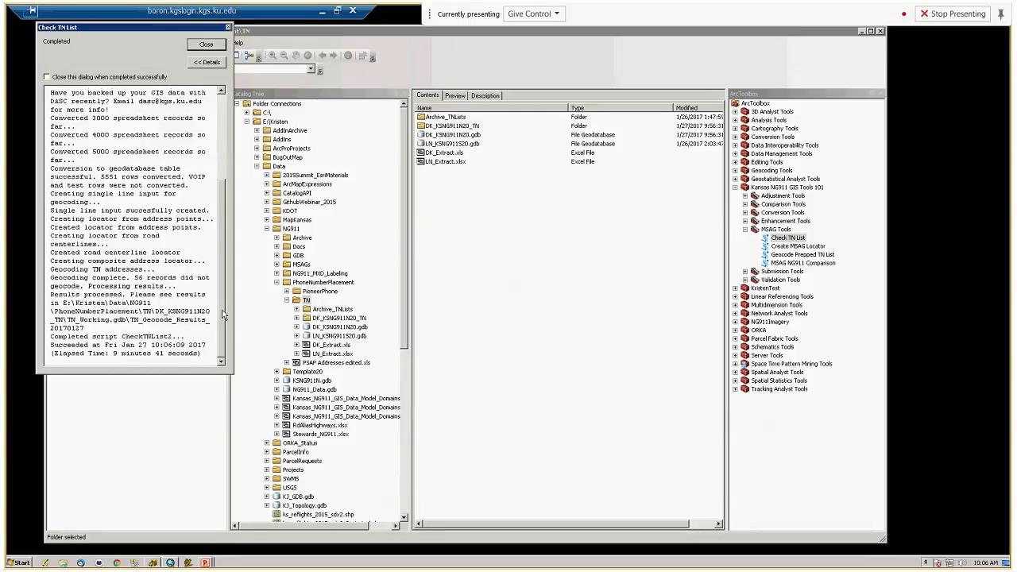
left_click_drag(223, 311, 224, 260)
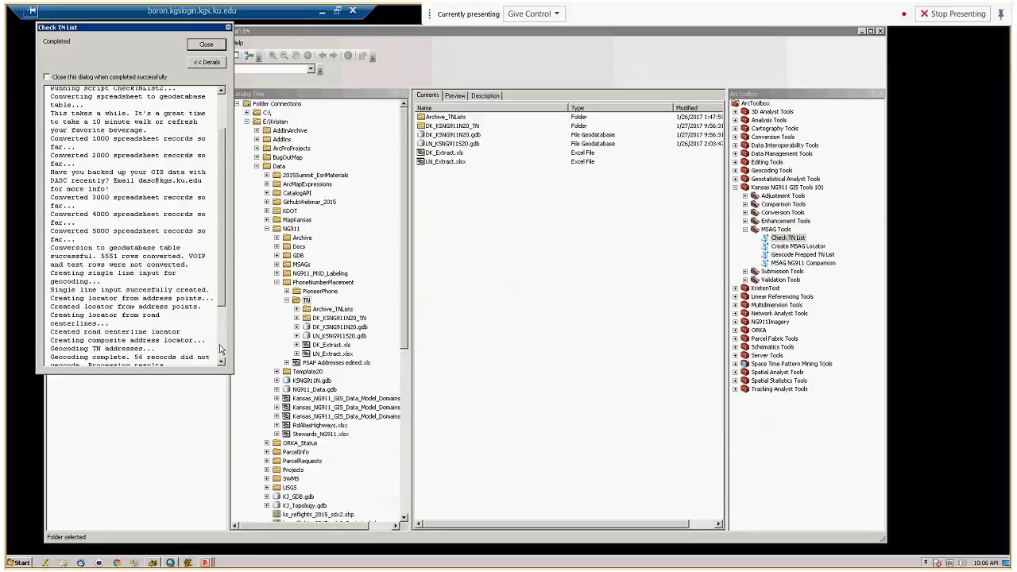
scroll(221, 349, "down", 3)
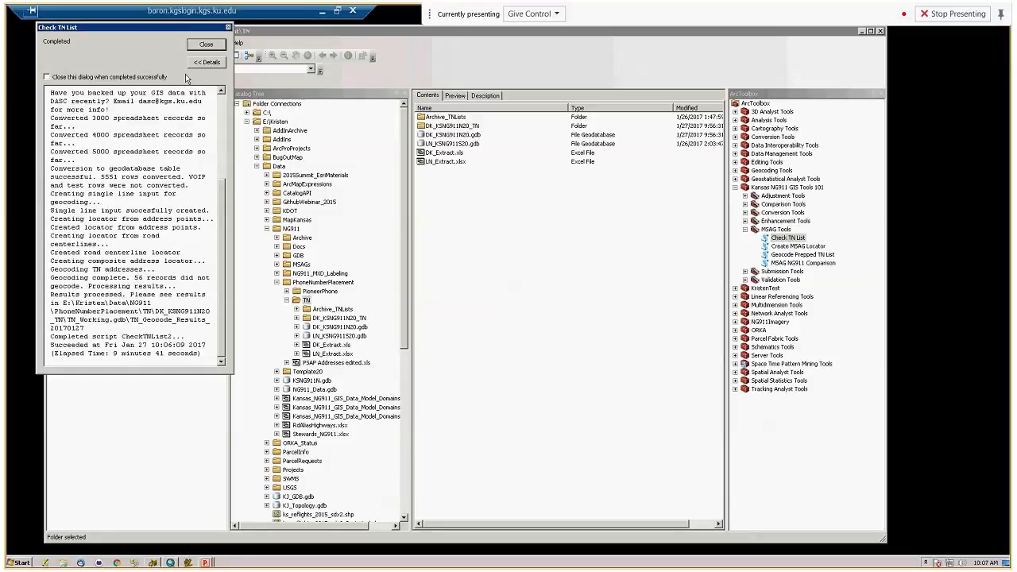
left_click(208, 46)
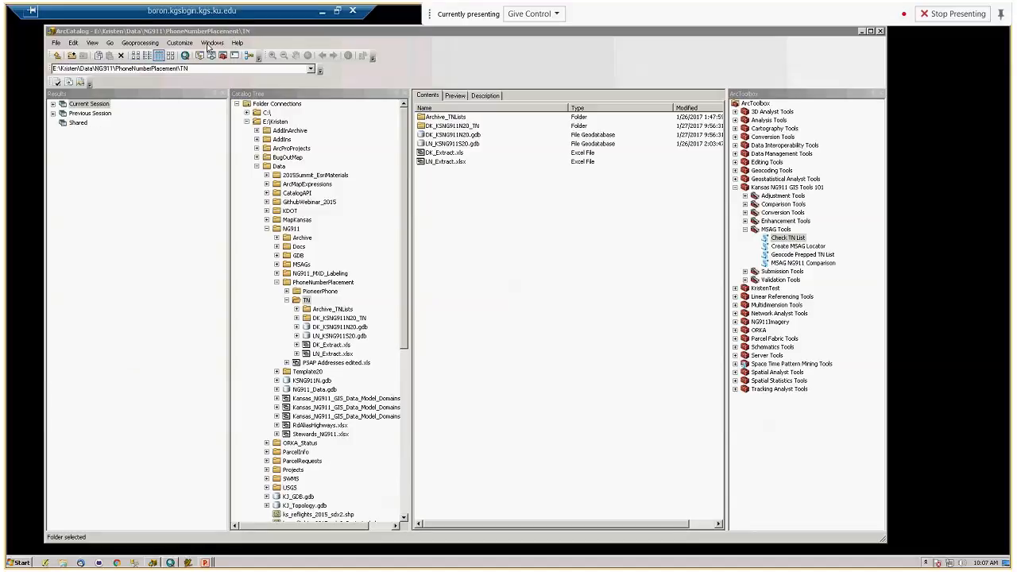
Step: View the properties of the CompositeLoc locator in the DK_KSNG911N20_TN output folder and close them
double_click(435, 127)
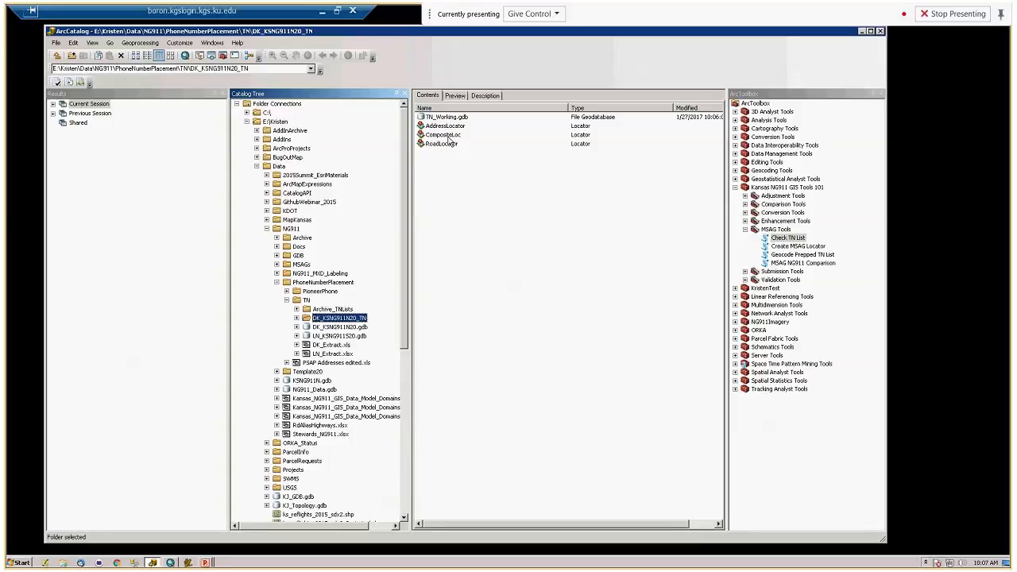
right_click(449, 137)
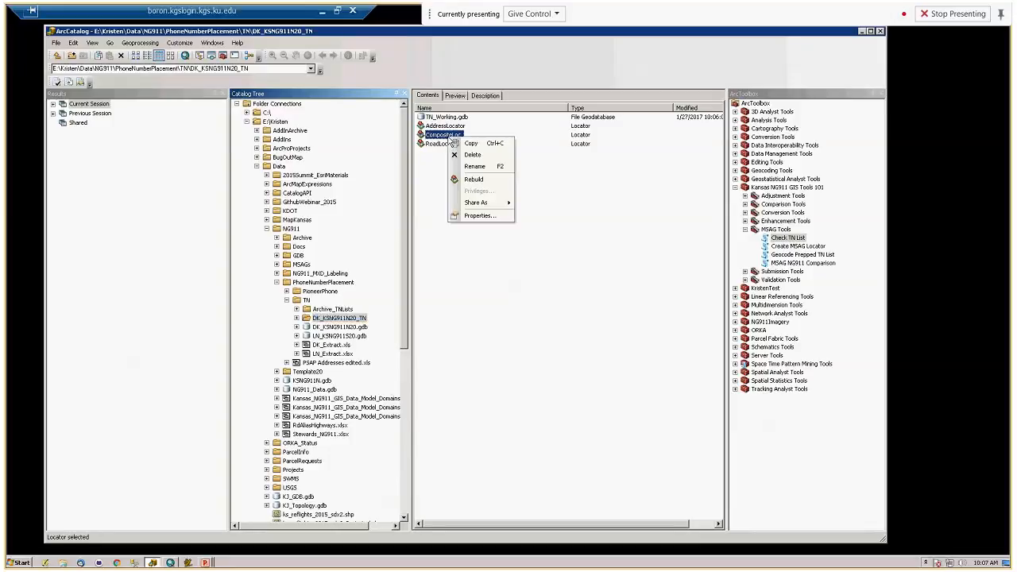
left_click(490, 215)
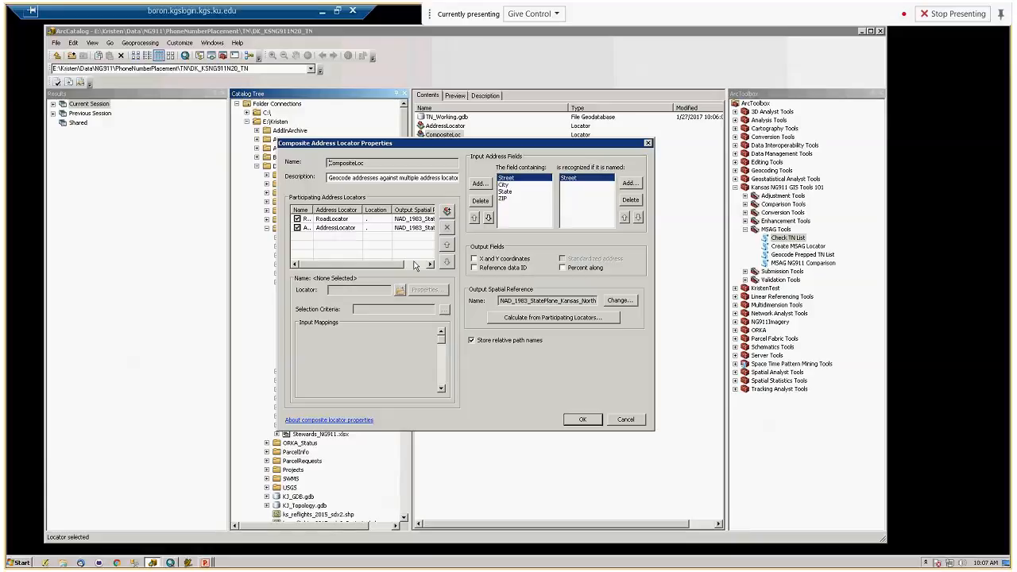
left_click(582, 419)
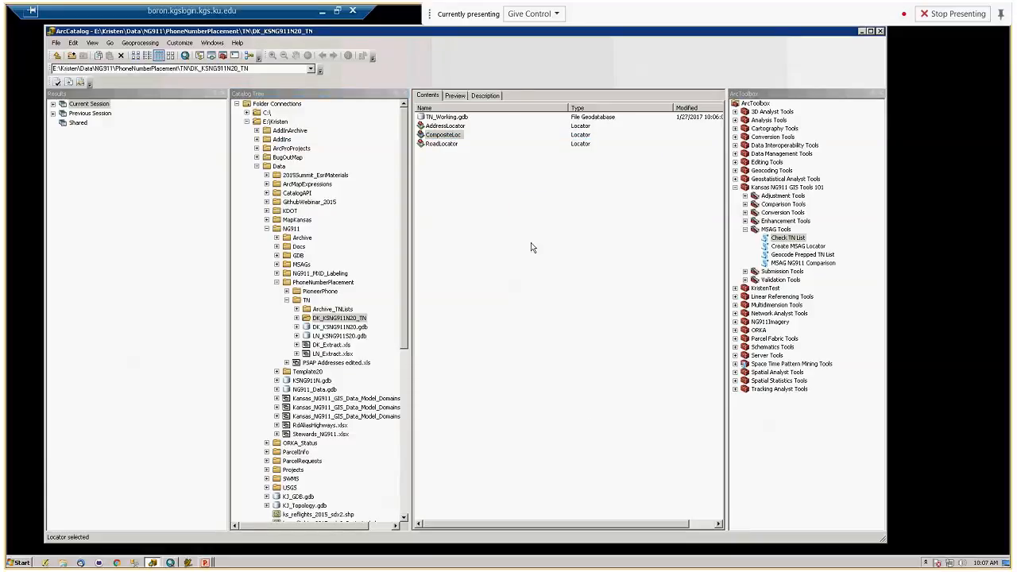
Step: Open TN_Working.gdb and preview the geography of the TN_GC_Output_20170127 feature class
double_click(456, 119)
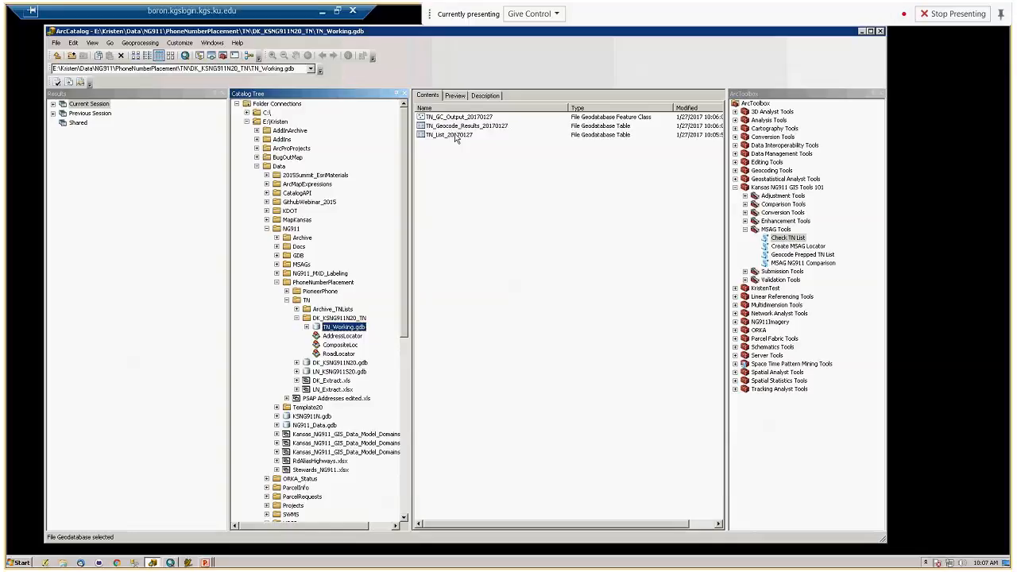
left_click(457, 136)
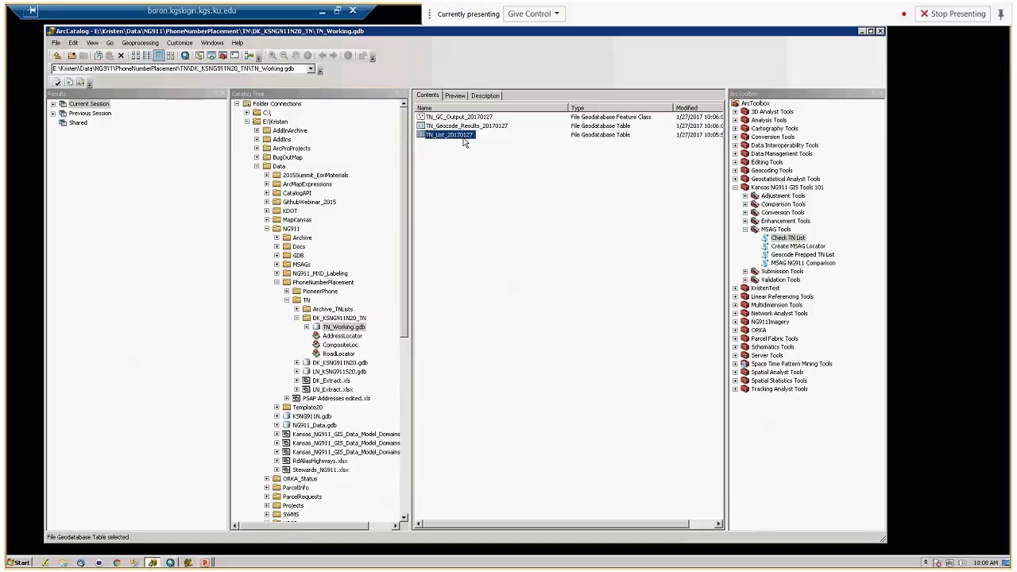
left_click(459, 118)
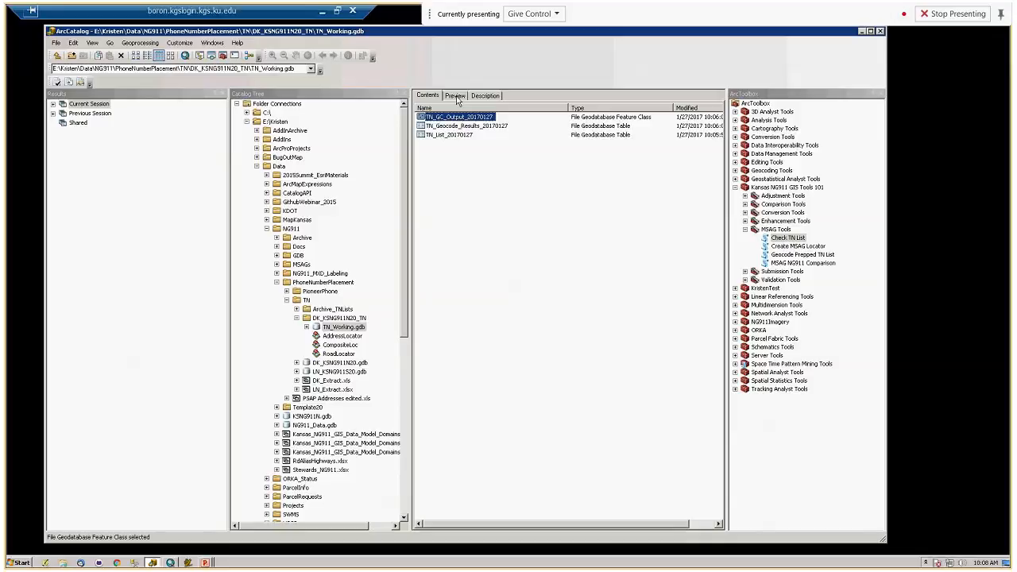
left_click(456, 96)
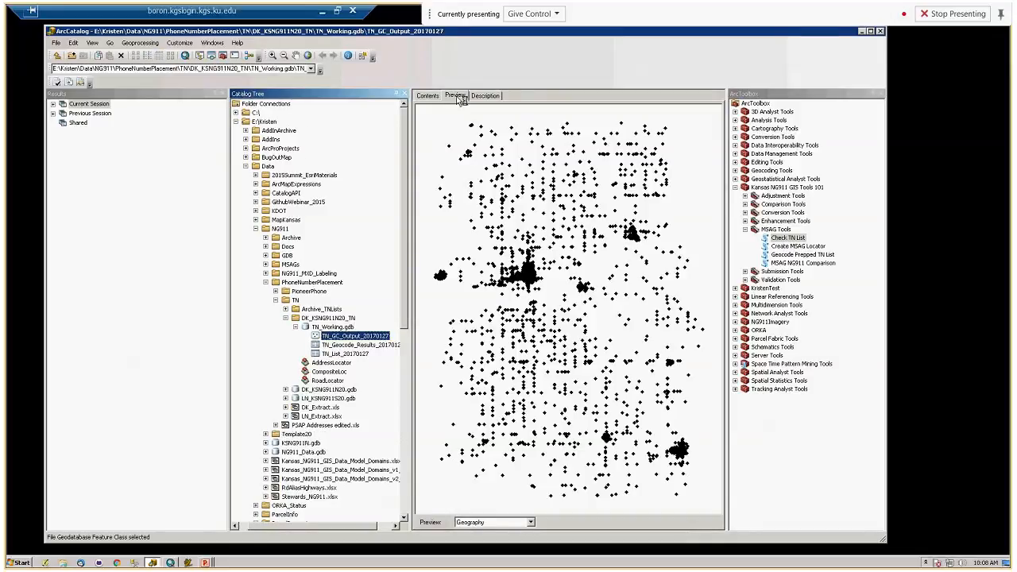
Step: Switch the TN_GC_Output_20170127 preview to its table and sort the records by Status in descending order
left_click(504, 525)
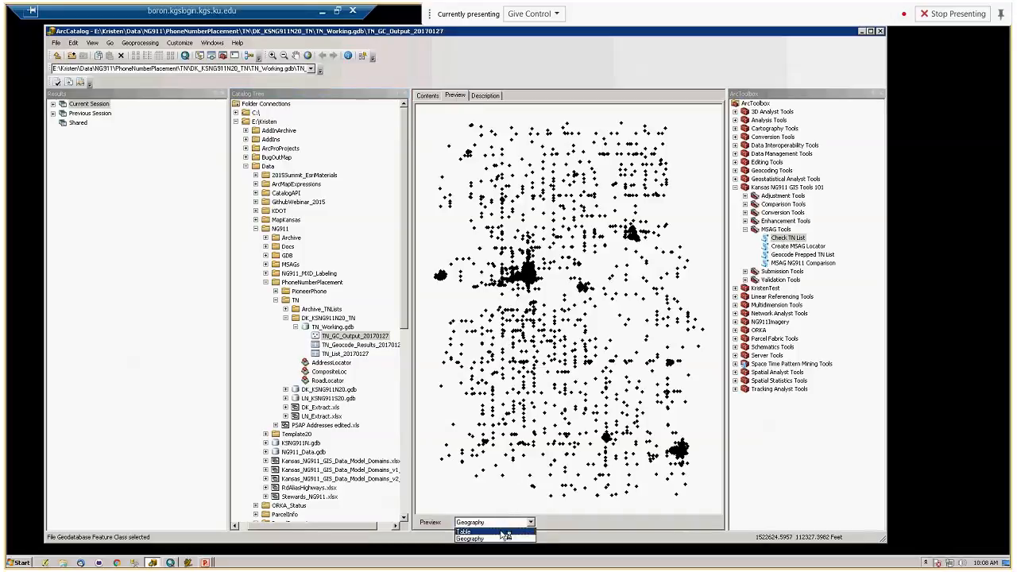
left_click(502, 532)
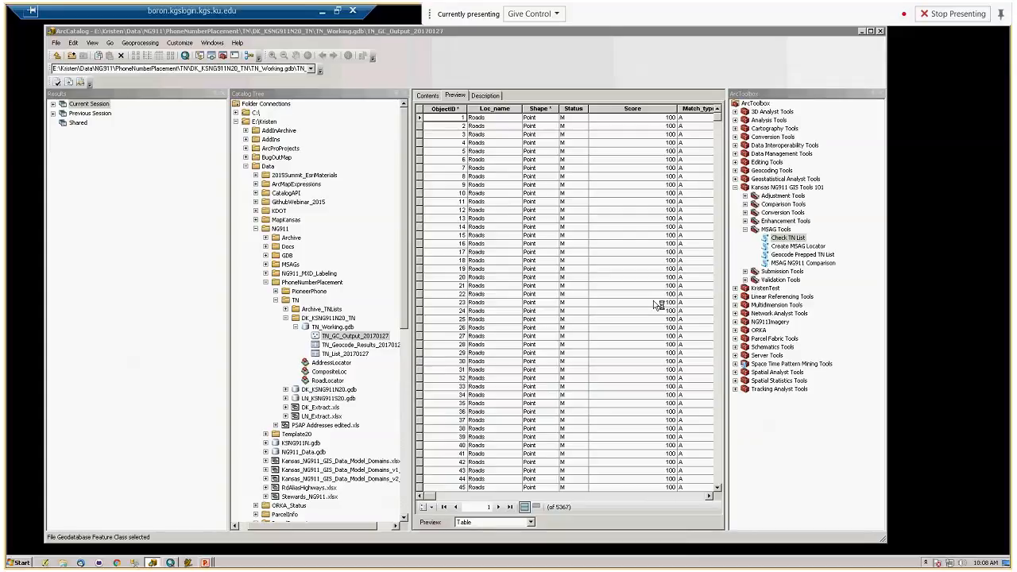
left_click(572, 108)
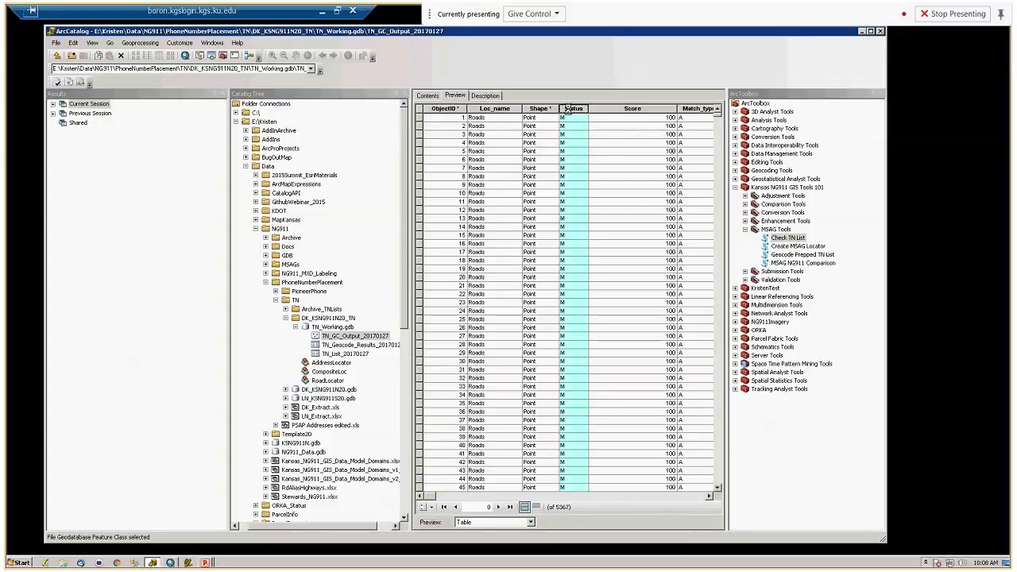
double_click(568, 110)
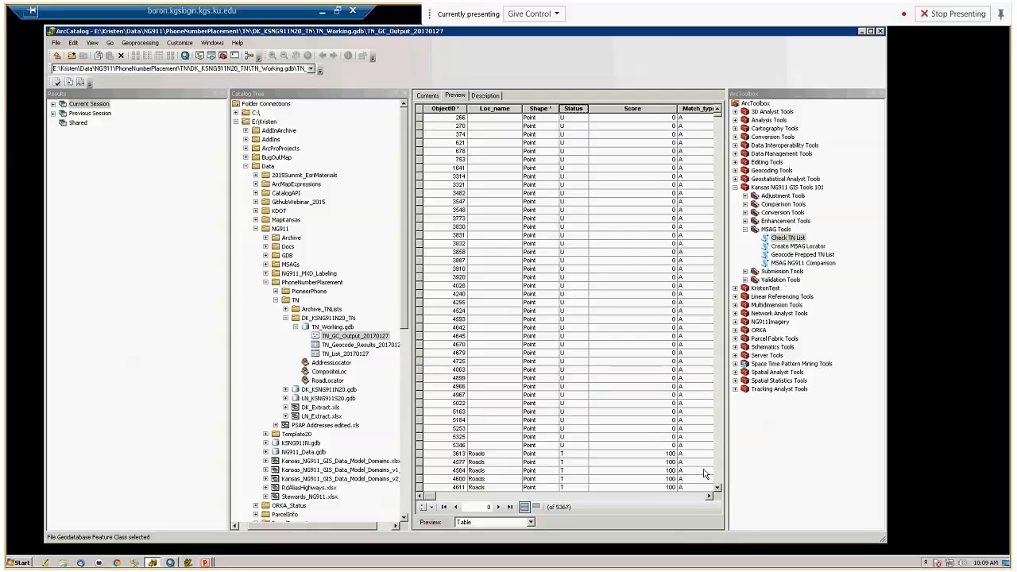
Step: Examine the sorted records in the geocoding output table by their Status codes, from unmatched through tied to matched
left_click(717, 488)
left_click(718, 489)
left_click(718, 490)
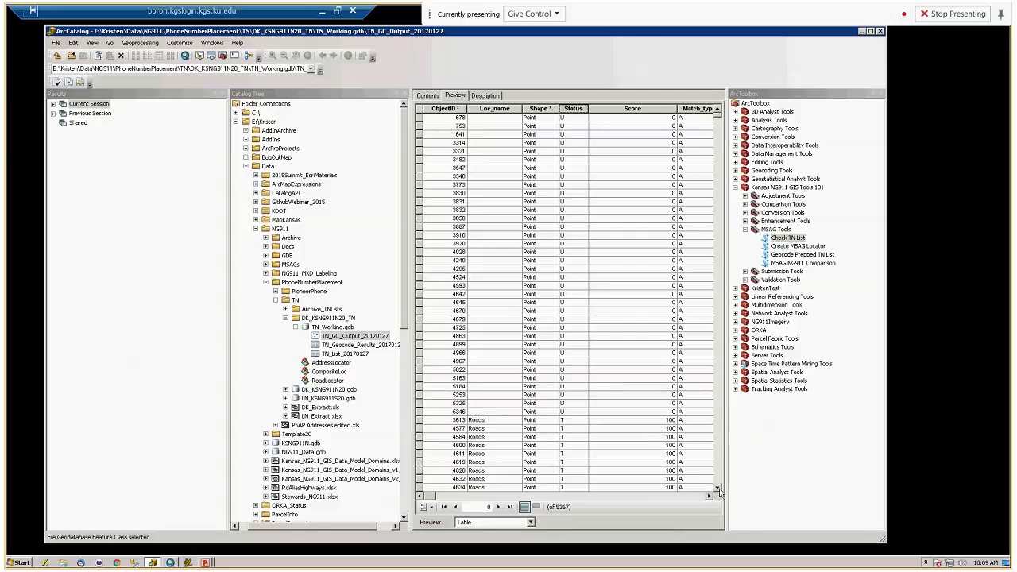
left_click(718, 490)
left_click(718, 489)
left_click(718, 490)
left_click(718, 489)
left_click(718, 490)
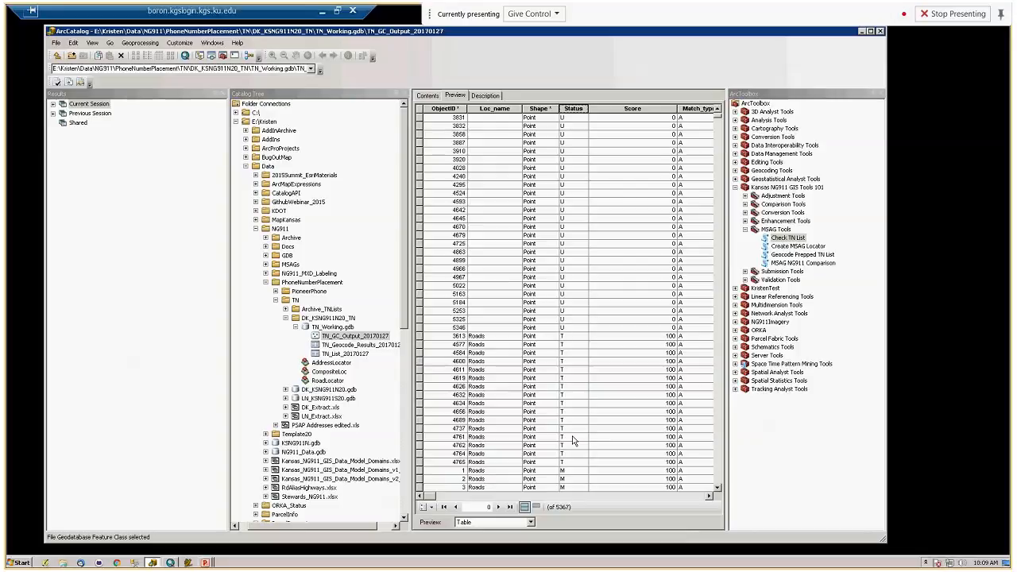
Step: Preview the TN_Geocode_Results_20170127 table, followed by the TN_List_20170127 table through to its NGTNID column
left_click(381, 348)
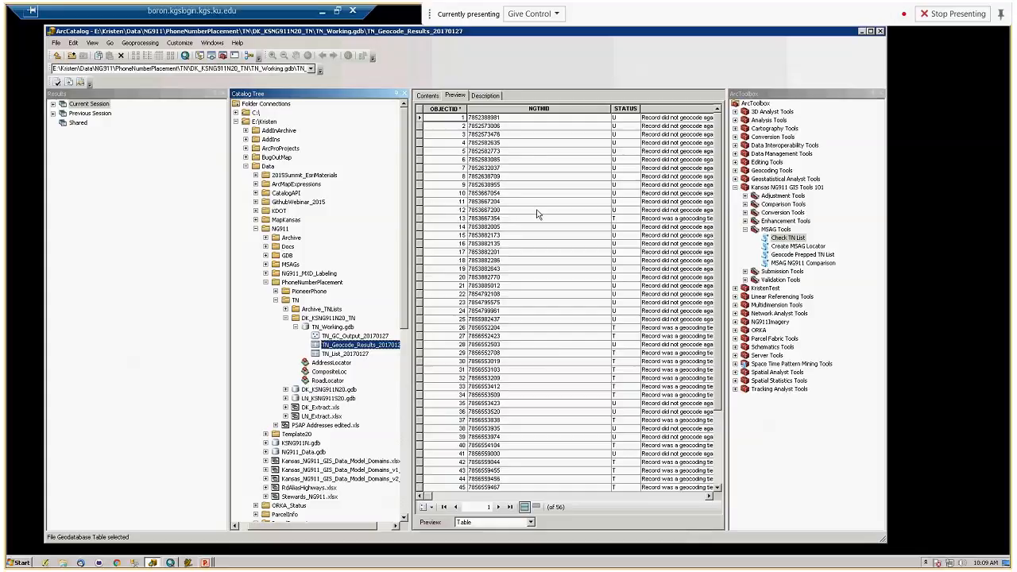
left_click(519, 312)
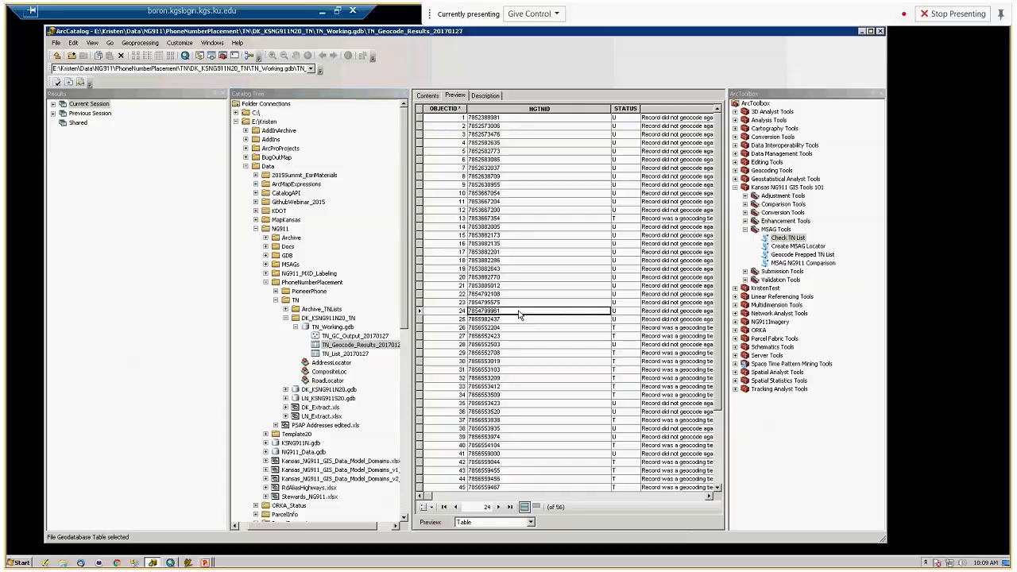
left_click(356, 356)
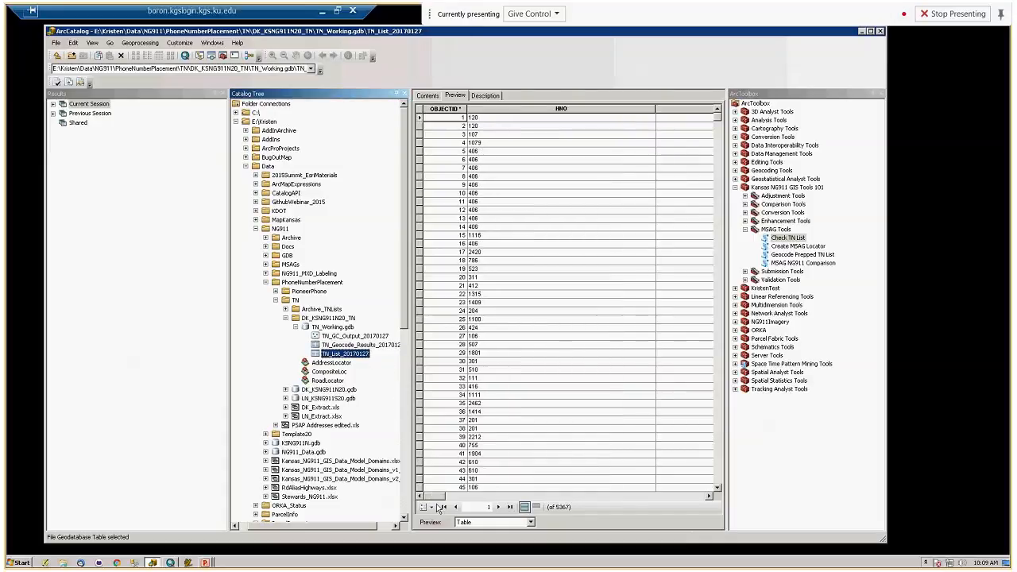
left_click_drag(438, 496, 714, 513)
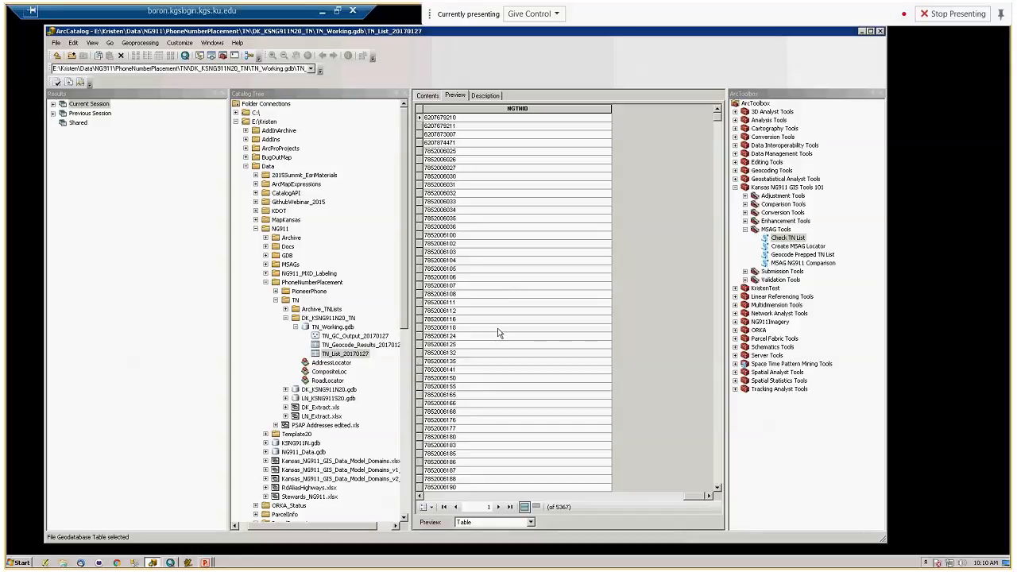
Step: Collapse the DK_KSNG911N20_TN folder and start Geocode Prepped TN List with LN_KSNG911S20.gdb as the NG911 geodatabase
left_click(285, 318)
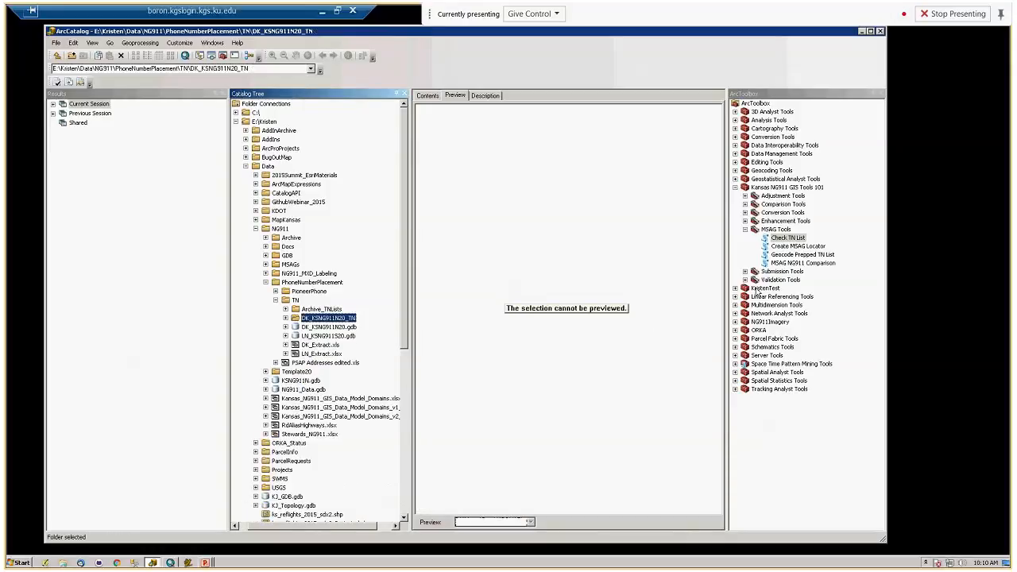
double_click(786, 254)
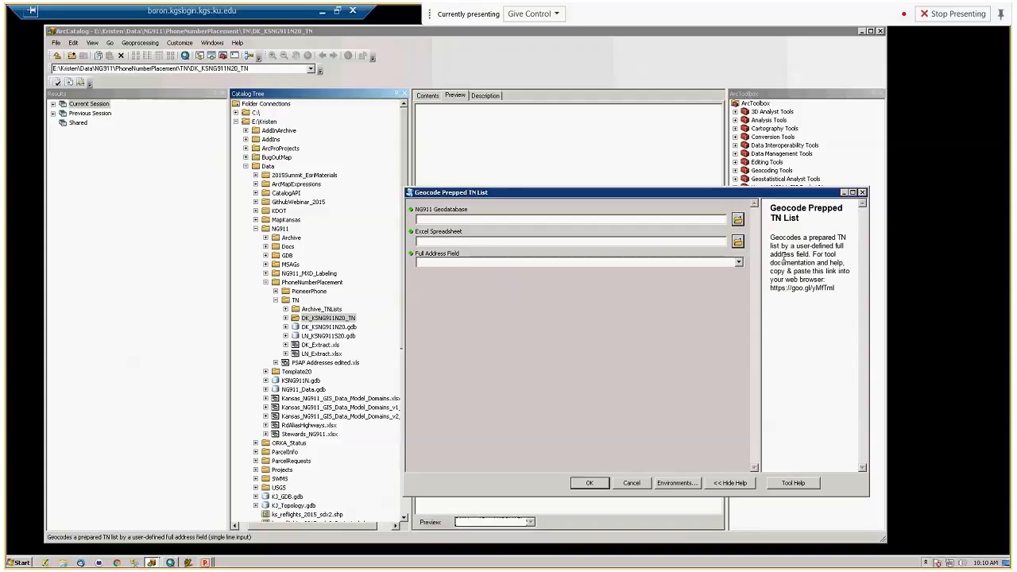
left_click_drag(529, 193, 575, 192)
left_click(335, 336)
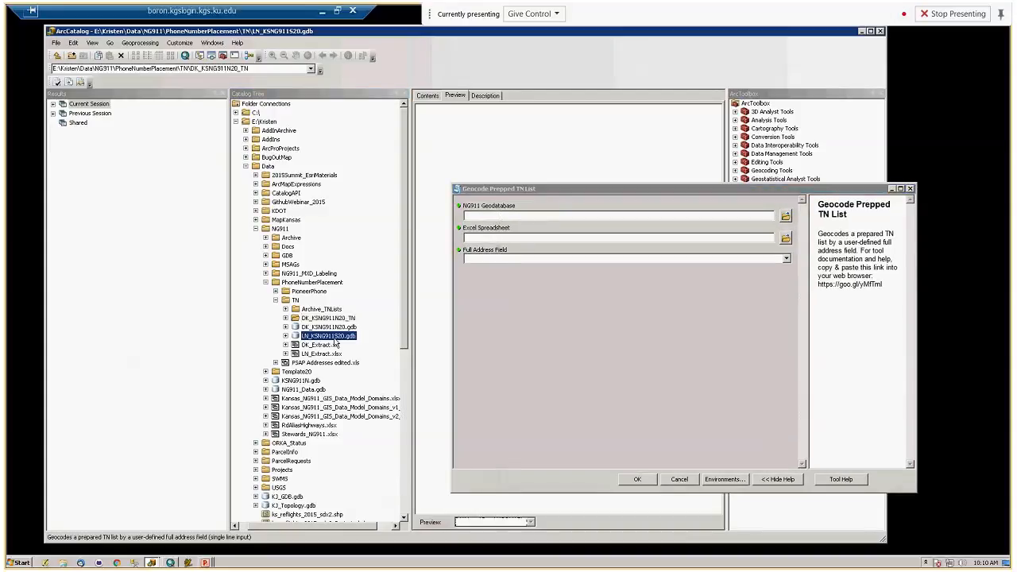
left_click_drag(347, 338, 513, 214)
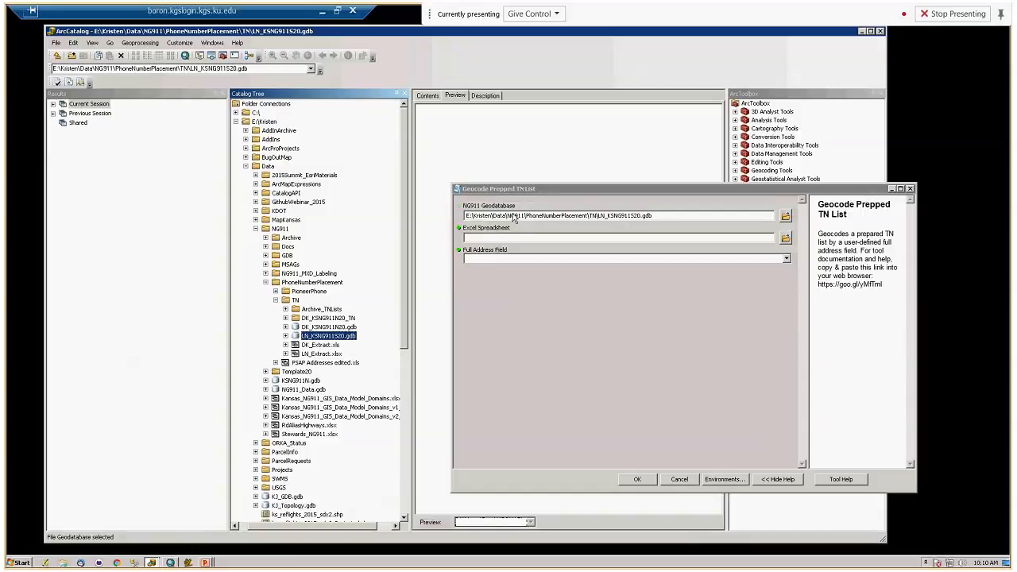
Step: Choose Sheet1$ of LN_Extract.xlsx from the NG911\PhoneNumberPlacement\TN folder as the Excel spreadsheet
left_click(785, 238)
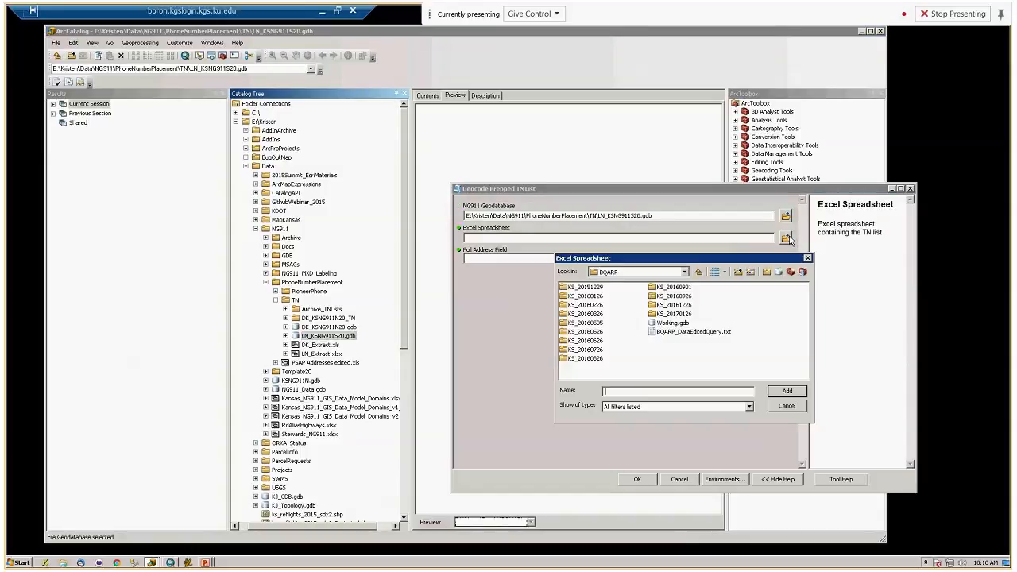
left_click(685, 272)
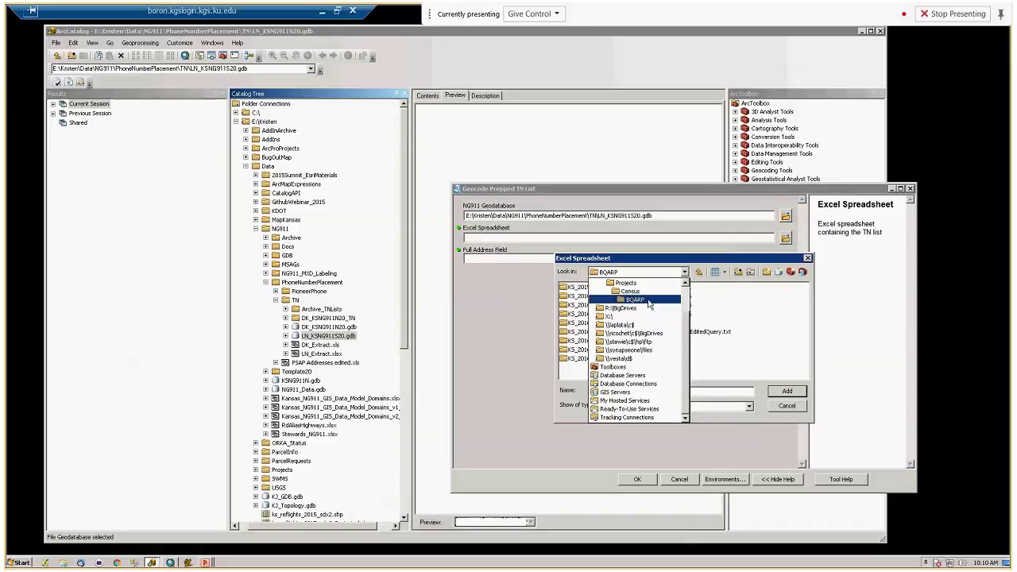
scroll(688, 300, "up", 2)
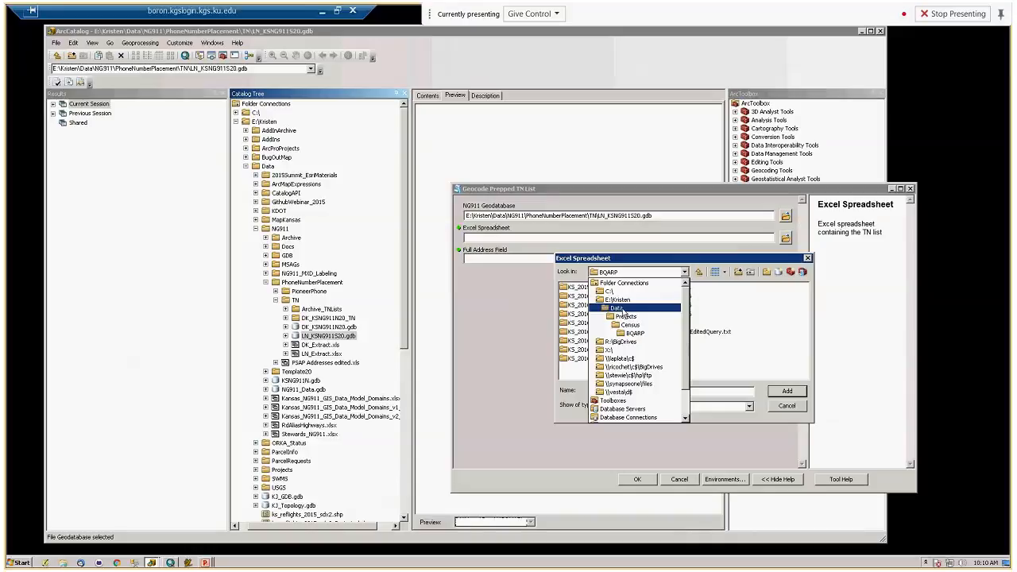
left_click(619, 308)
double_click(579, 340)
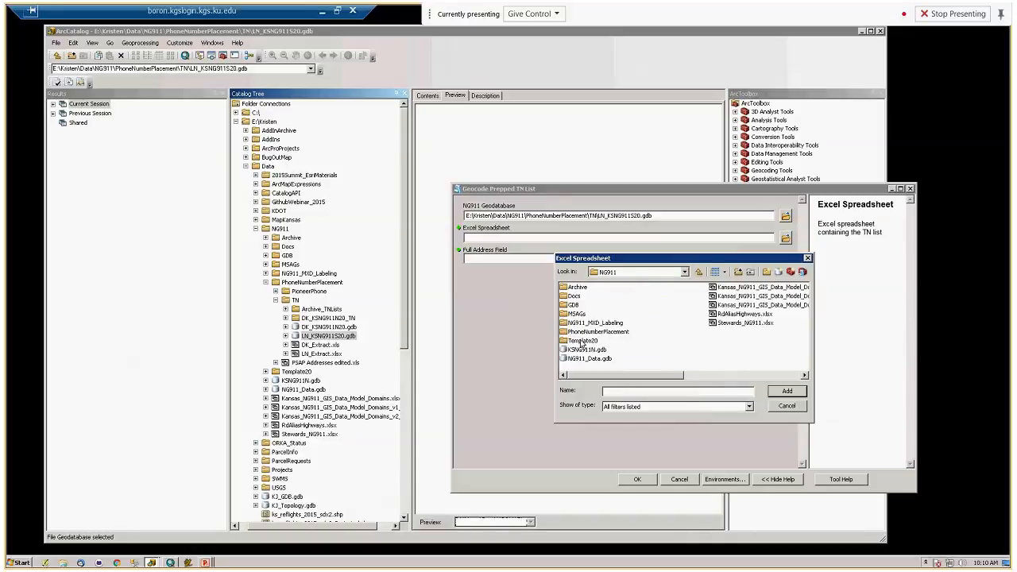
double_click(584, 331)
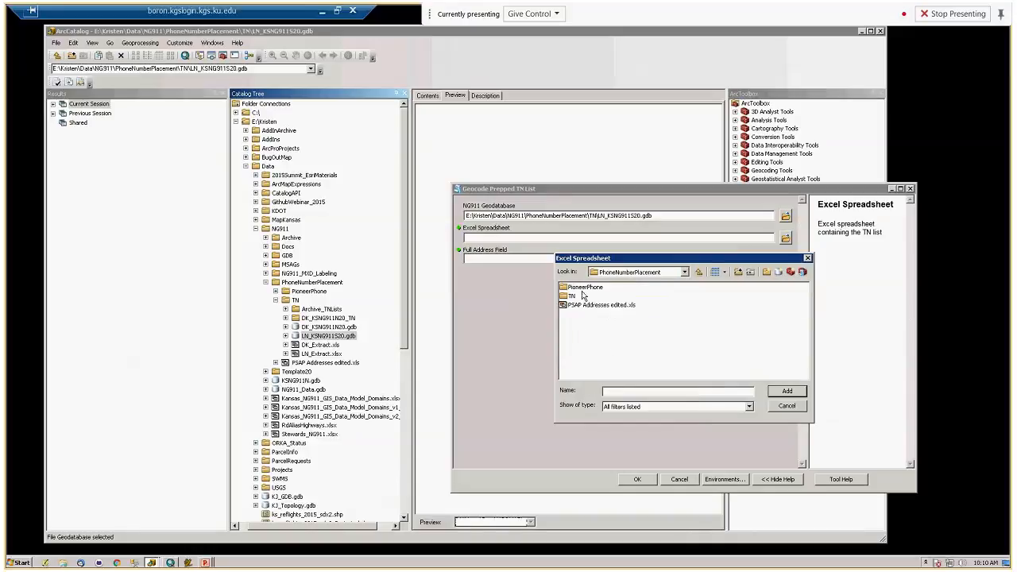
double_click(582, 296)
double_click(585, 337)
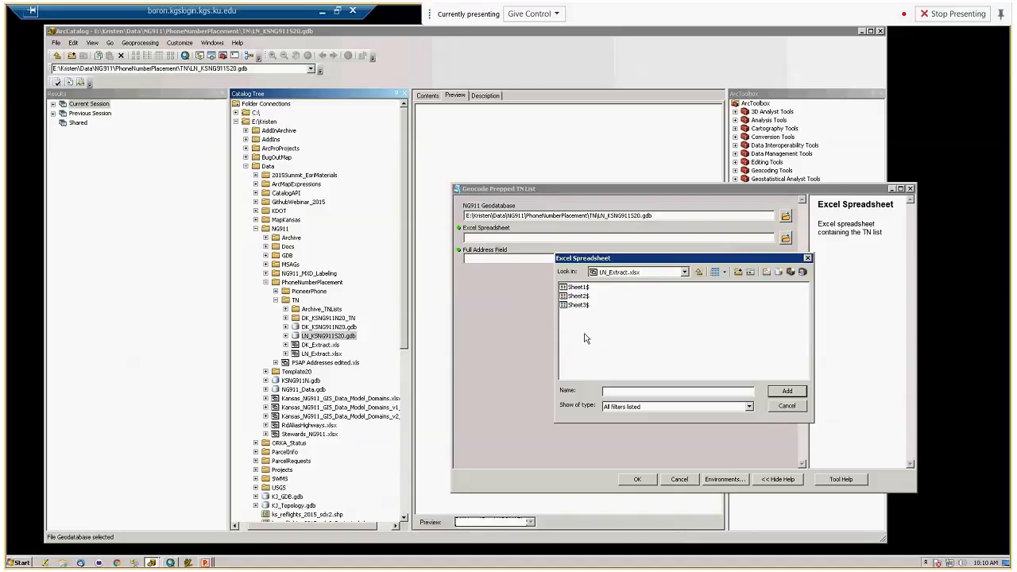
left_click(580, 287)
left_click(788, 392)
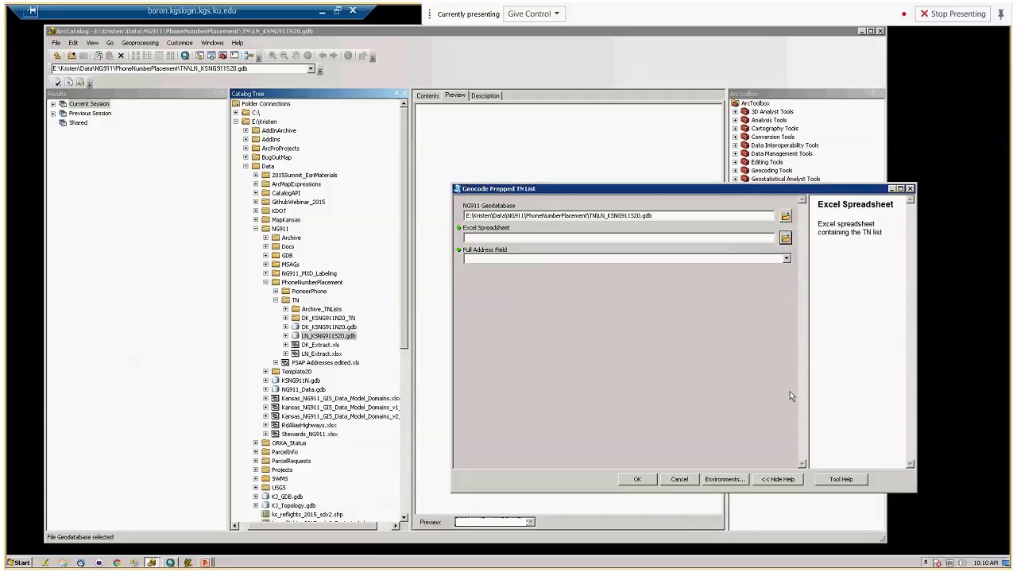
Step: Set the full address field to FULLADDRESS, run the geocoding tool, and close its report after reading the result
left_click(785, 260)
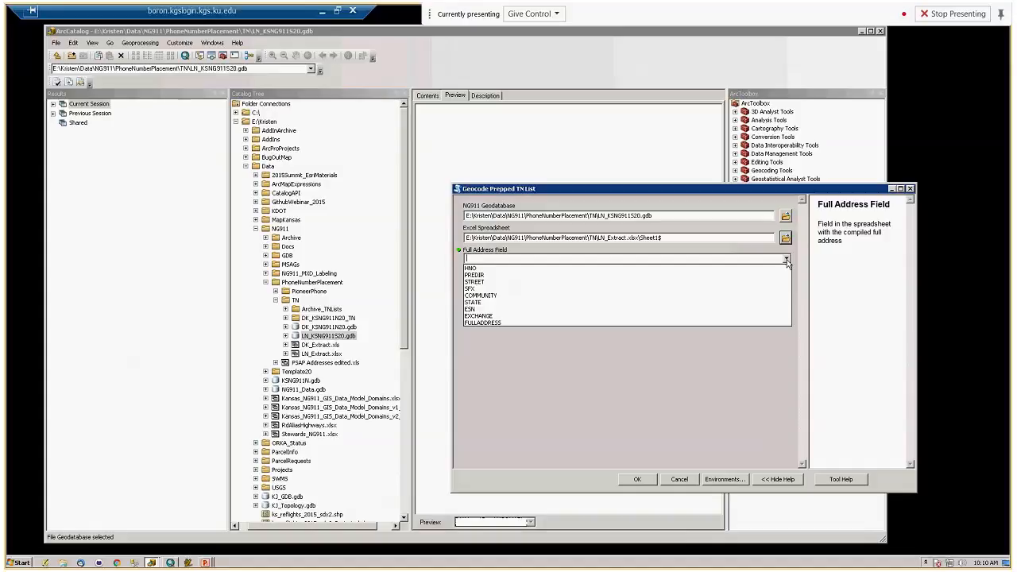
left_click(534, 323)
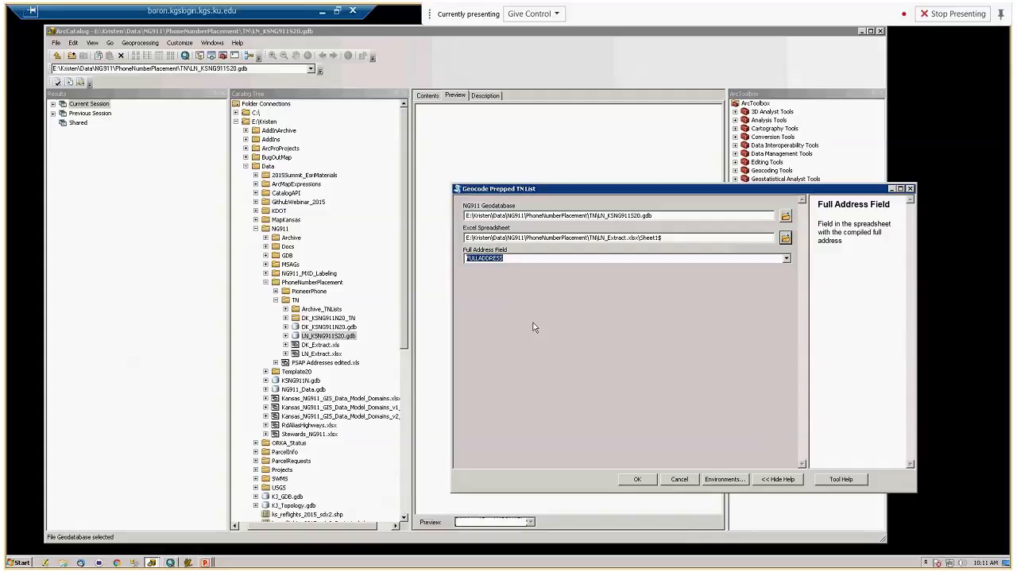
left_click(549, 260)
left_click(637, 480)
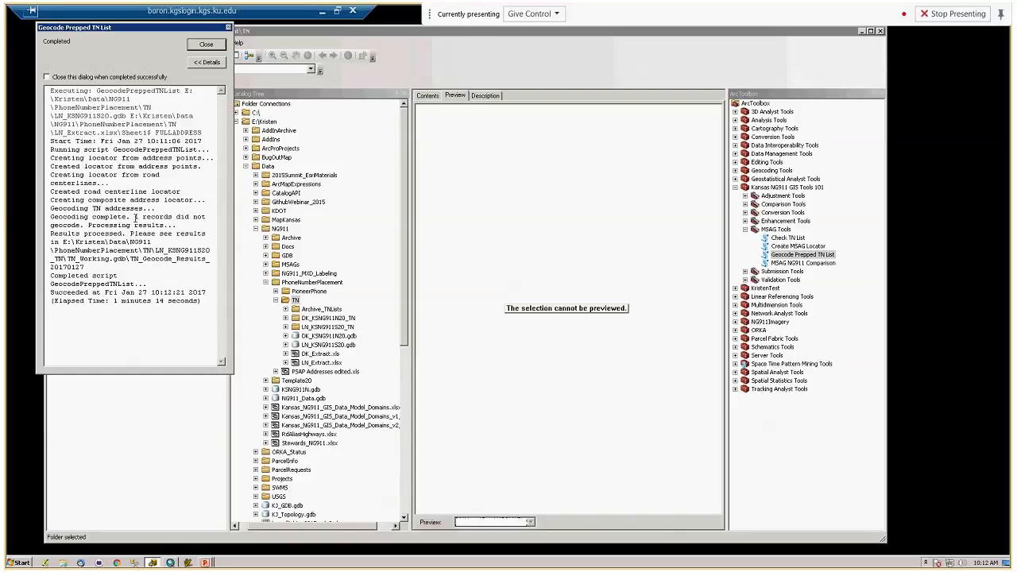
left_click_drag(135, 216, 177, 223)
left_click(206, 45)
Step: Open TN_Working.gdb in the new LN_KSNG911S20_TN folder and preview the geography of TN_GC_Output_20170127
left_click(328, 327)
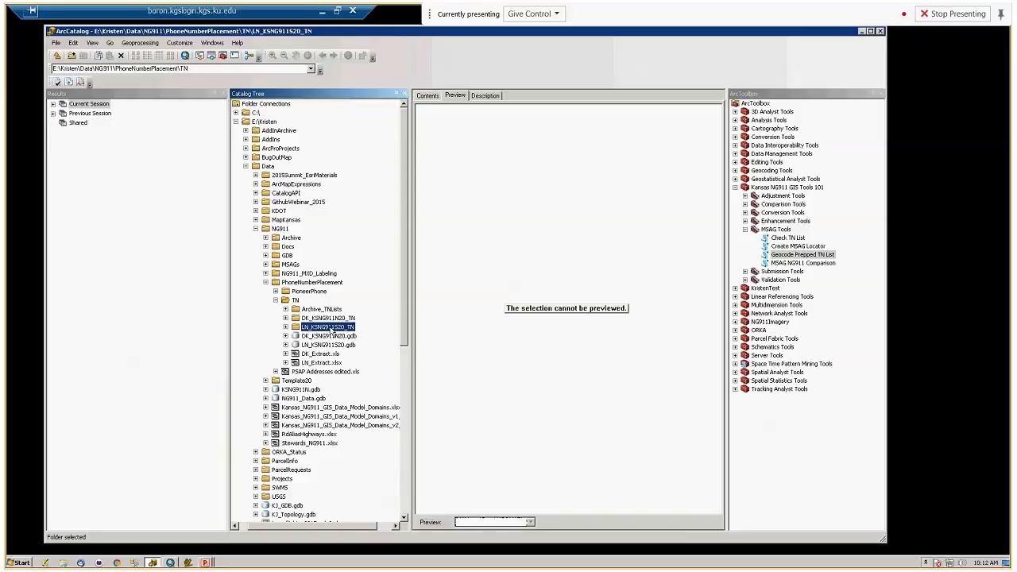
left_click(428, 96)
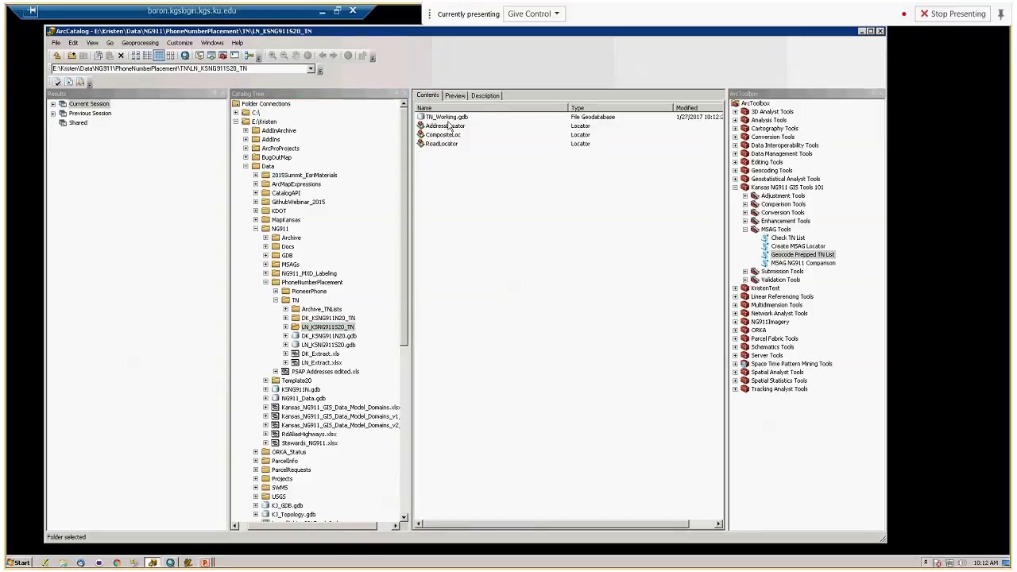
double_click(448, 118)
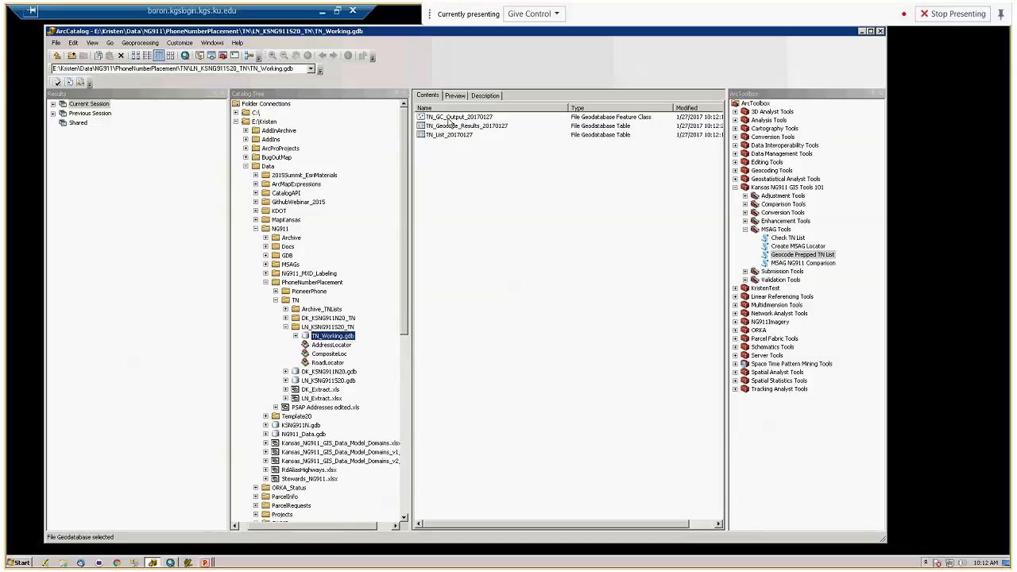
left_click(450, 118)
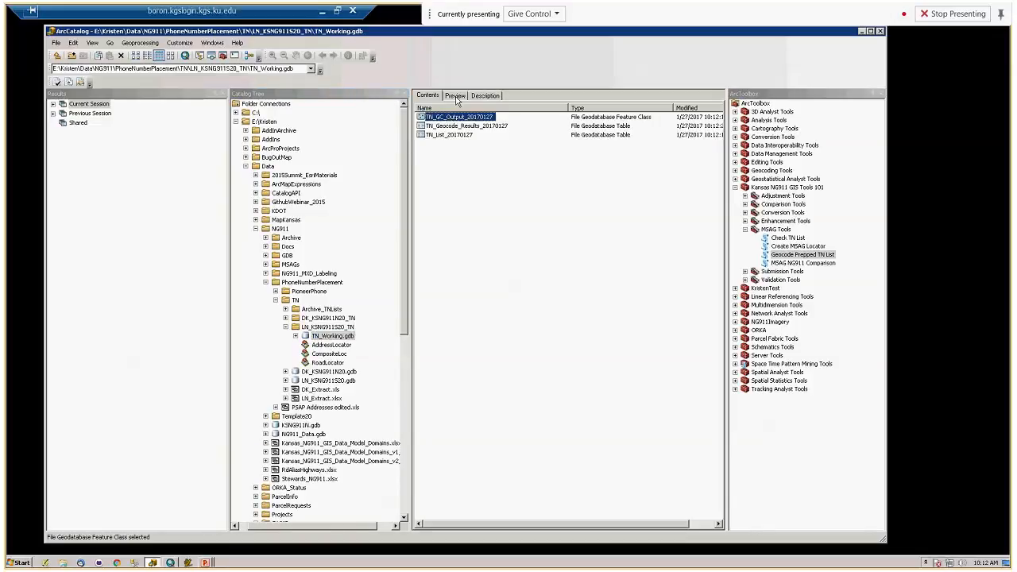
left_click(455, 96)
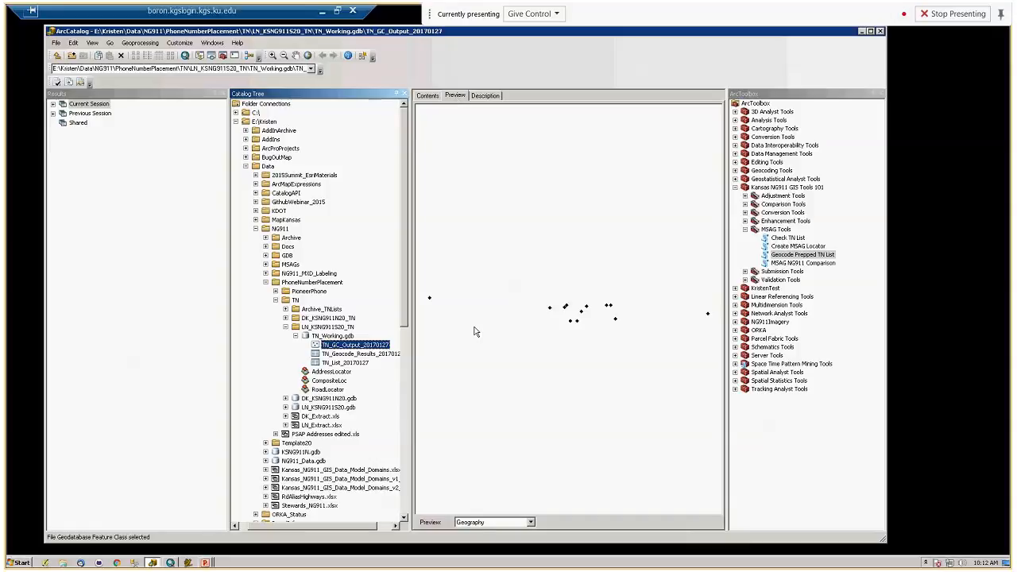
Step: Switch the TN_GC_Output_20170127 preview to its table and select the unmatched record with status U
left_click(490, 522)
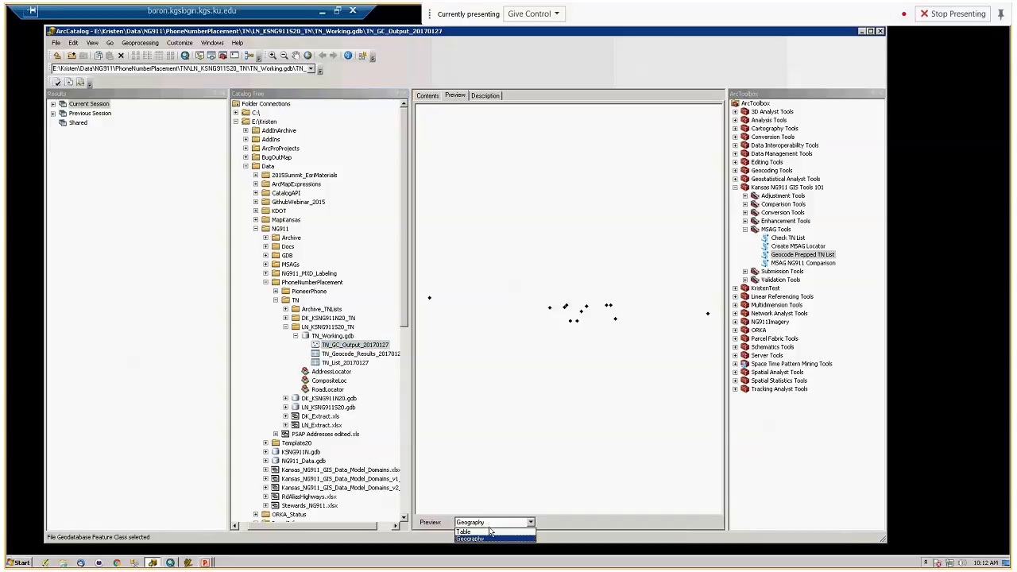
left_click(489, 531)
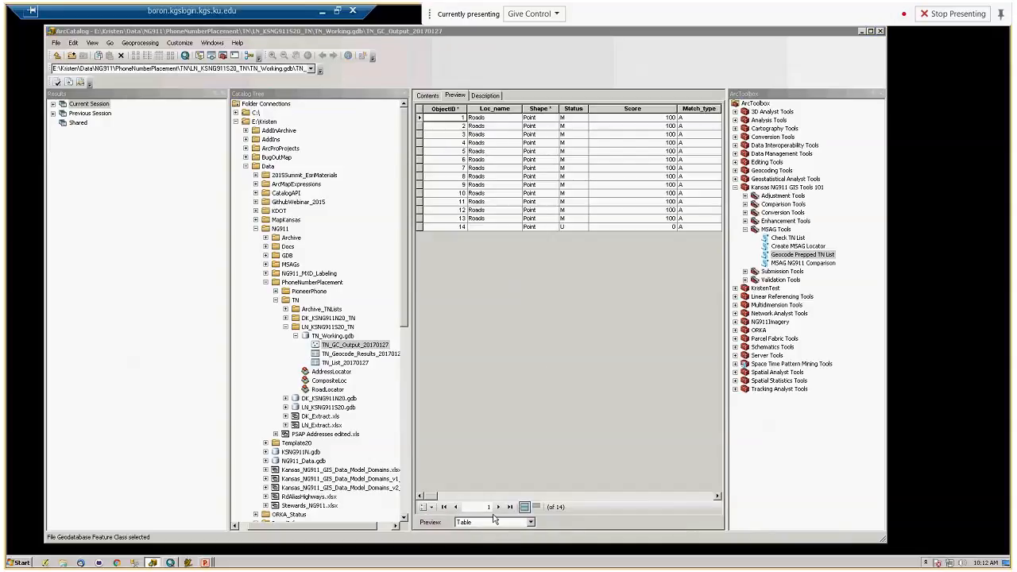
left_click(420, 227)
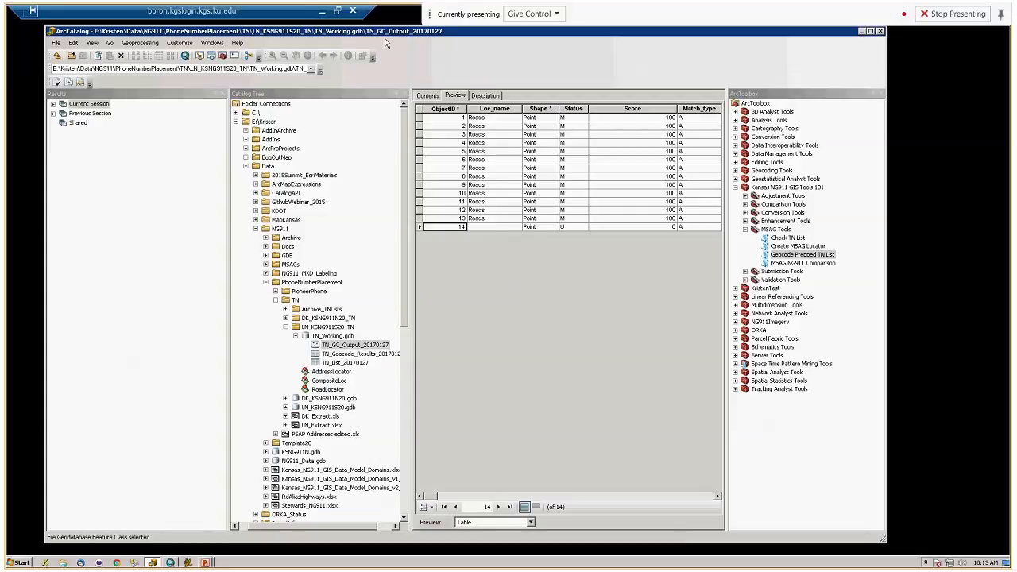
Step: Add the TN_List_20170127 and TN_Geocode_Results_20170127 tables from LN_KSNG911S20_TN to the untitled ArcMap document
left_click_drag(344, 33, 490, 41)
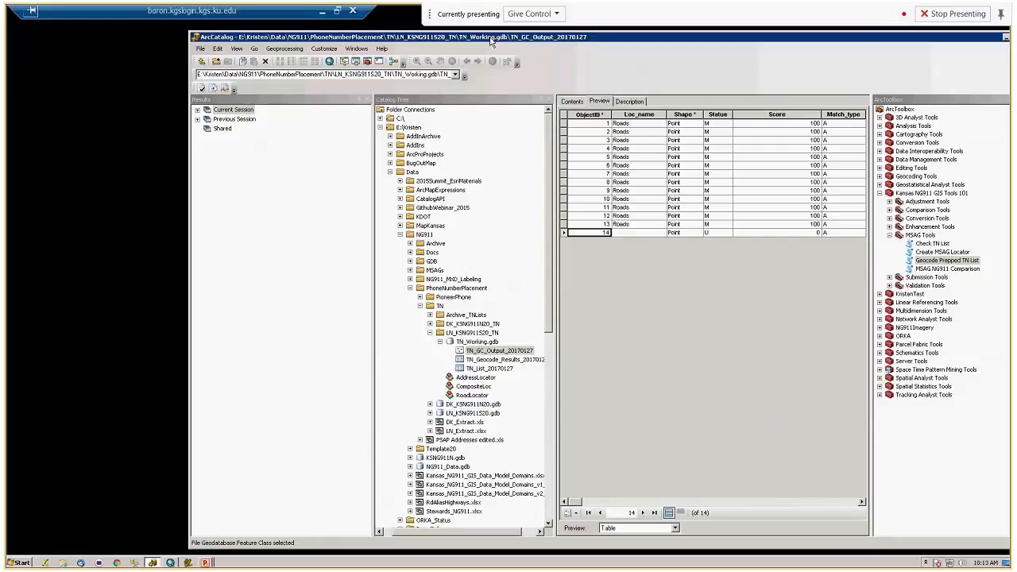
left_click(169, 562)
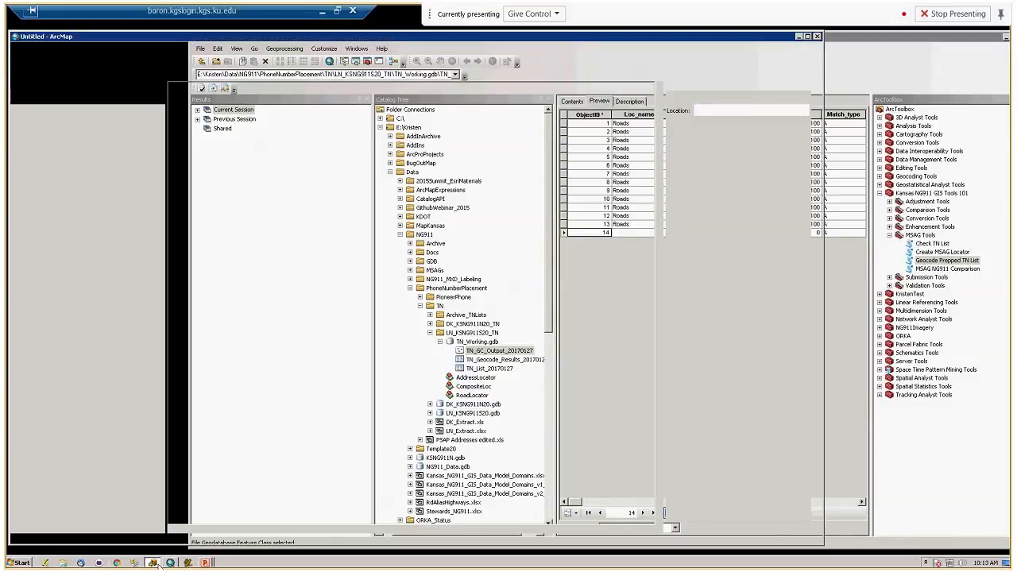
left_click(153, 562)
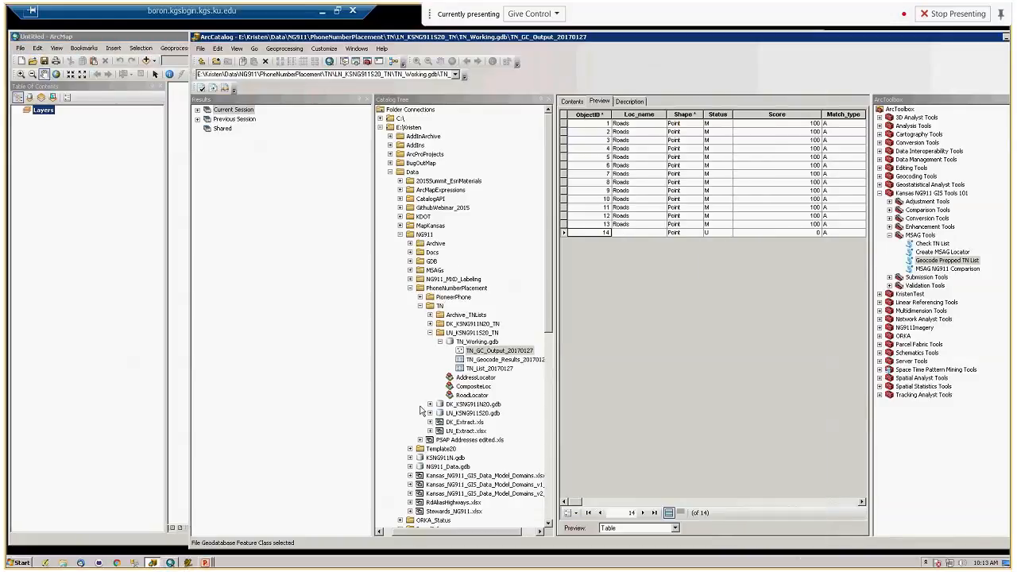
left_click(489, 368)
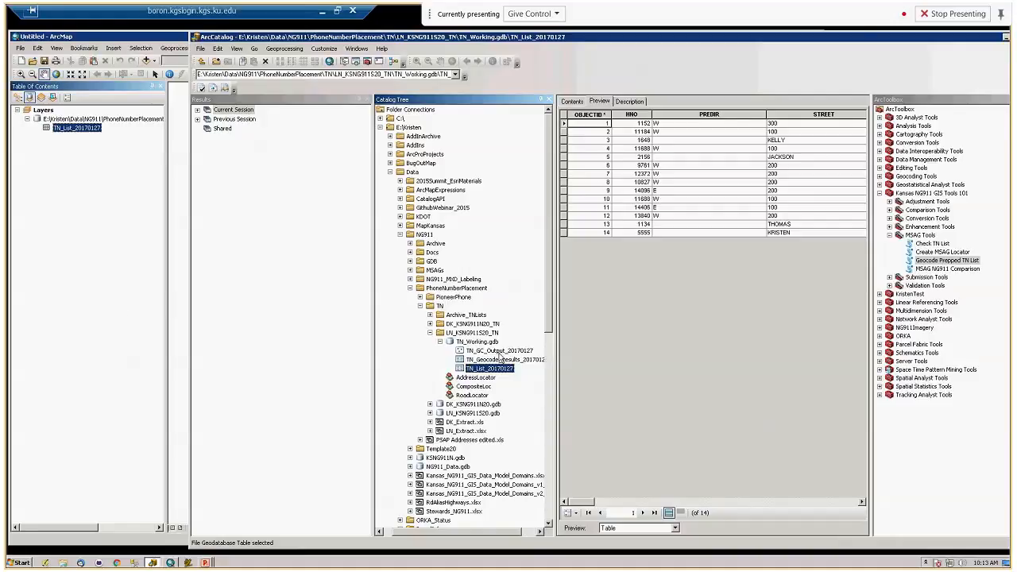
left_click_drag(499, 359, 78, 299)
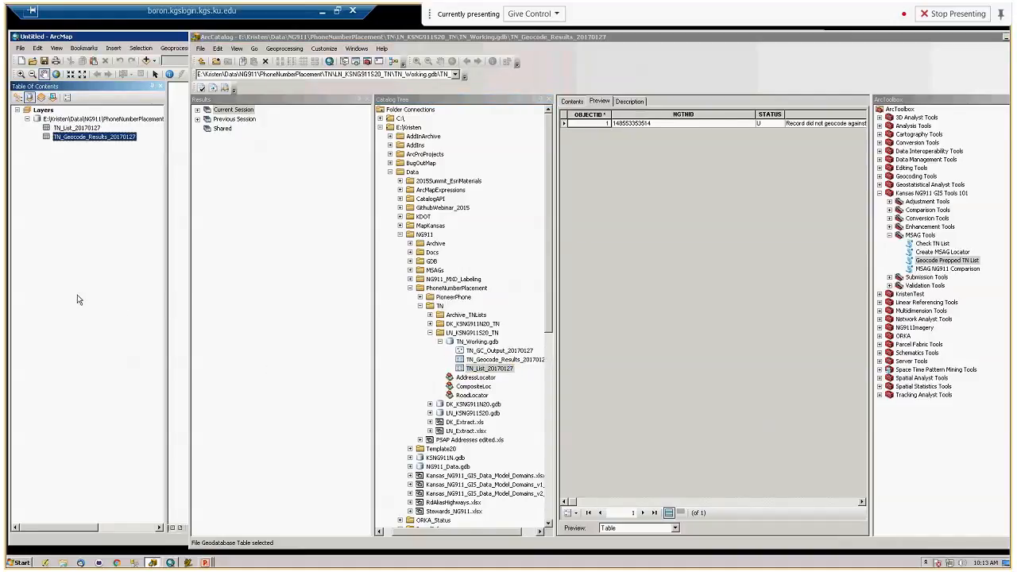
Step: Switch to the ArcMap window and open the attribute tables of TN_List_20170127 and TN_Geocode_Results_20170127
left_click(128, 38)
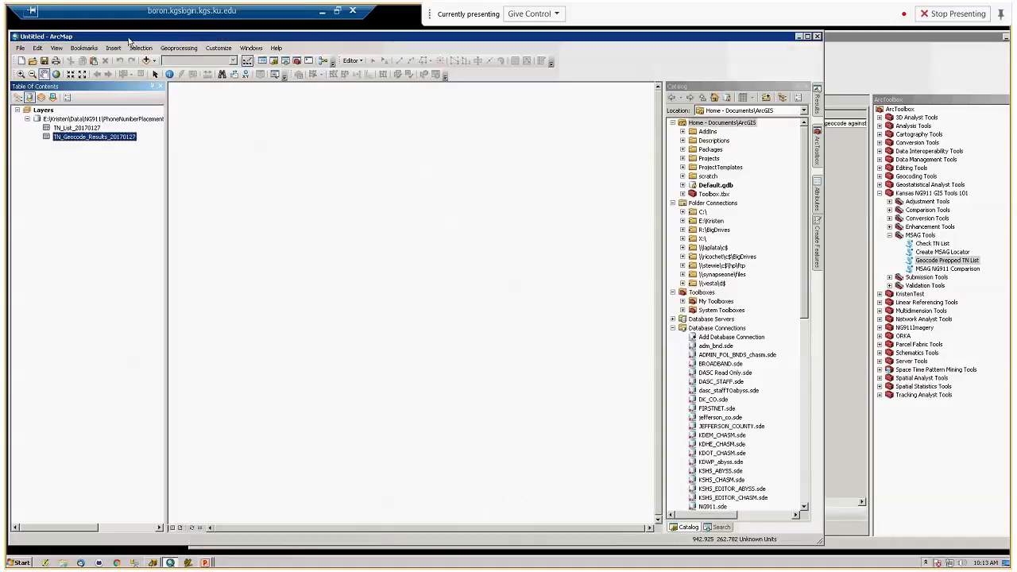
left_click(1005, 37)
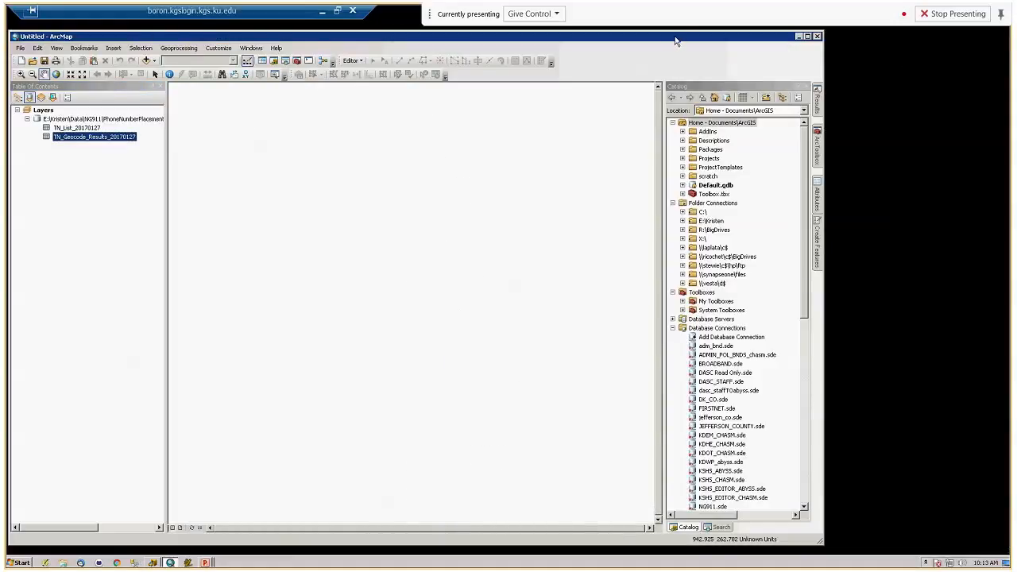
left_click_drag(677, 39, 716, 39)
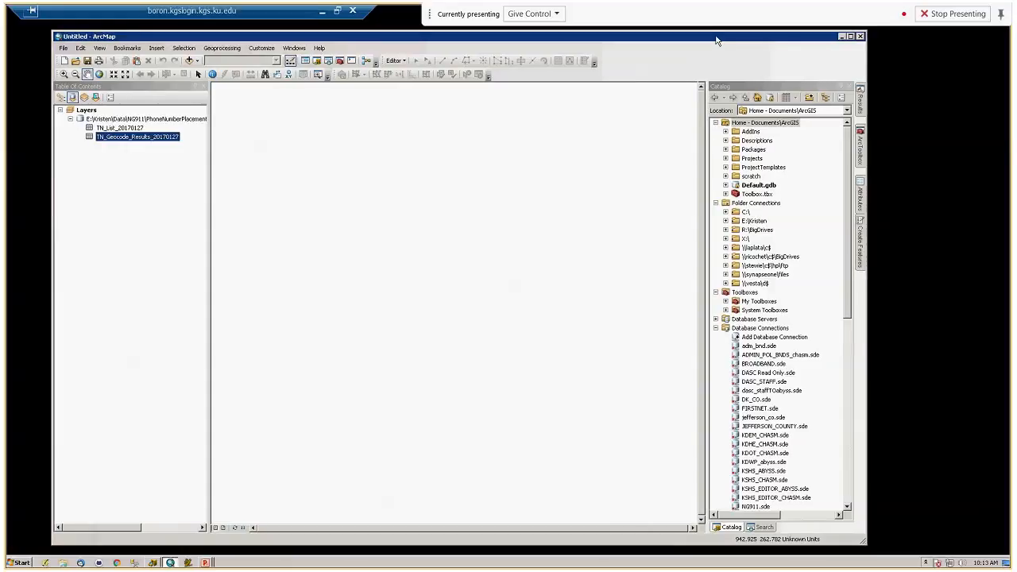
left_click(124, 128)
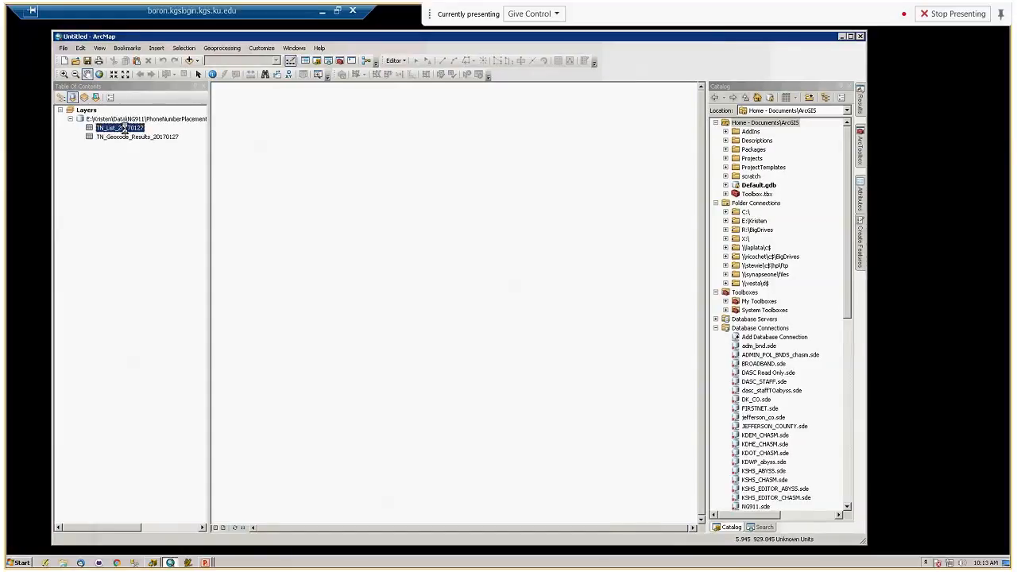
right_click(124, 128)
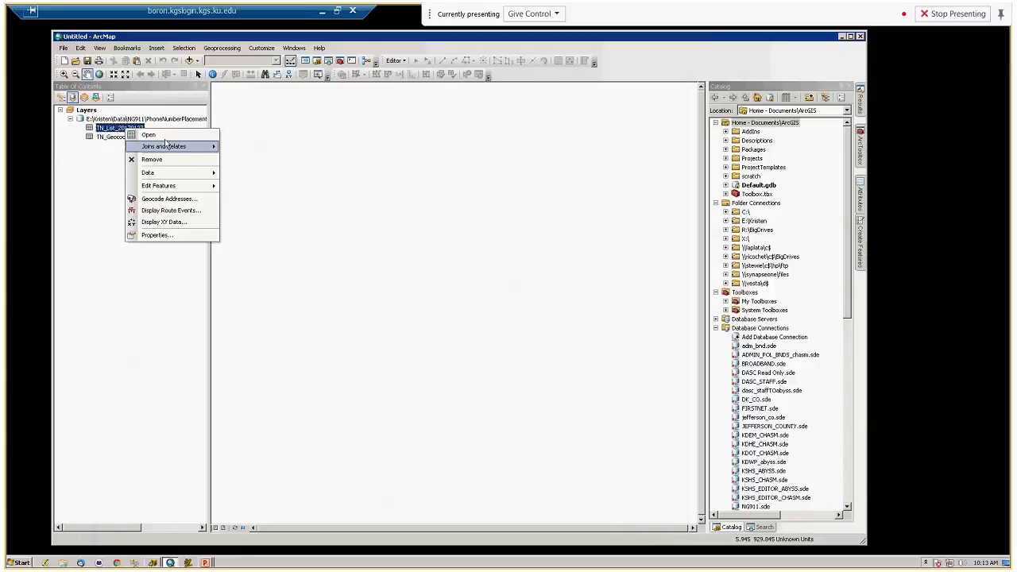
left_click(149, 135)
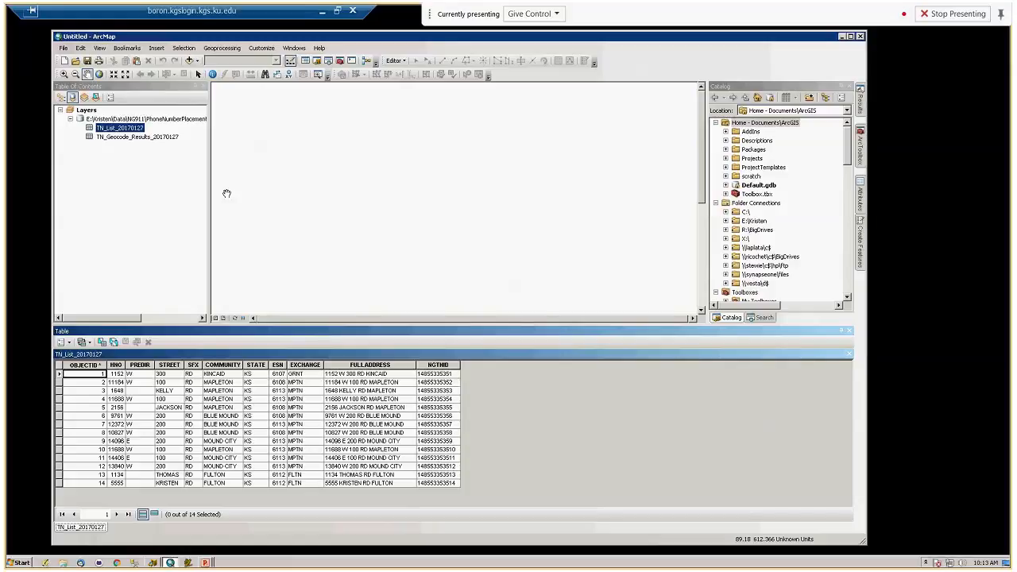
right_click(163, 139)
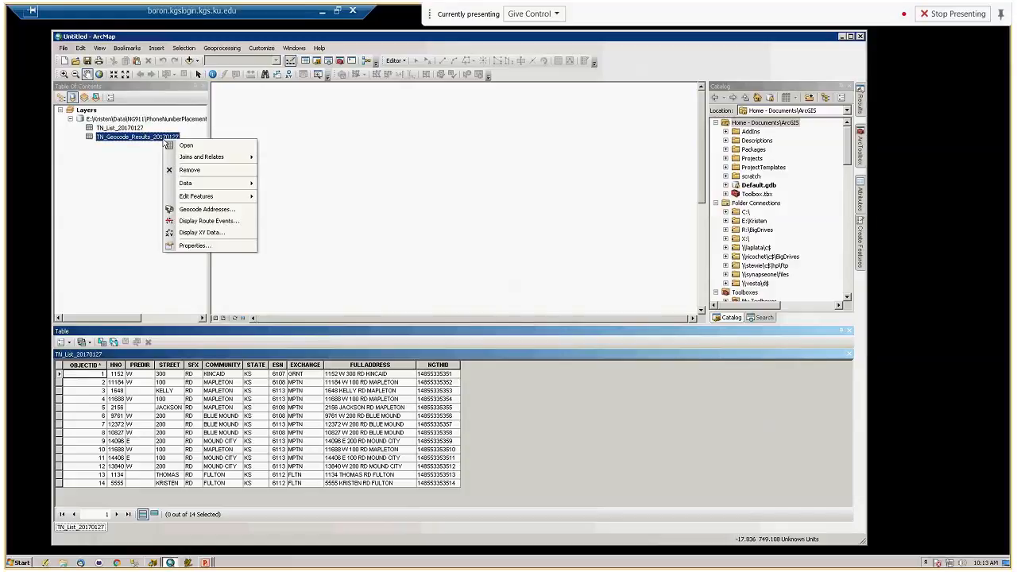
left_click(189, 148)
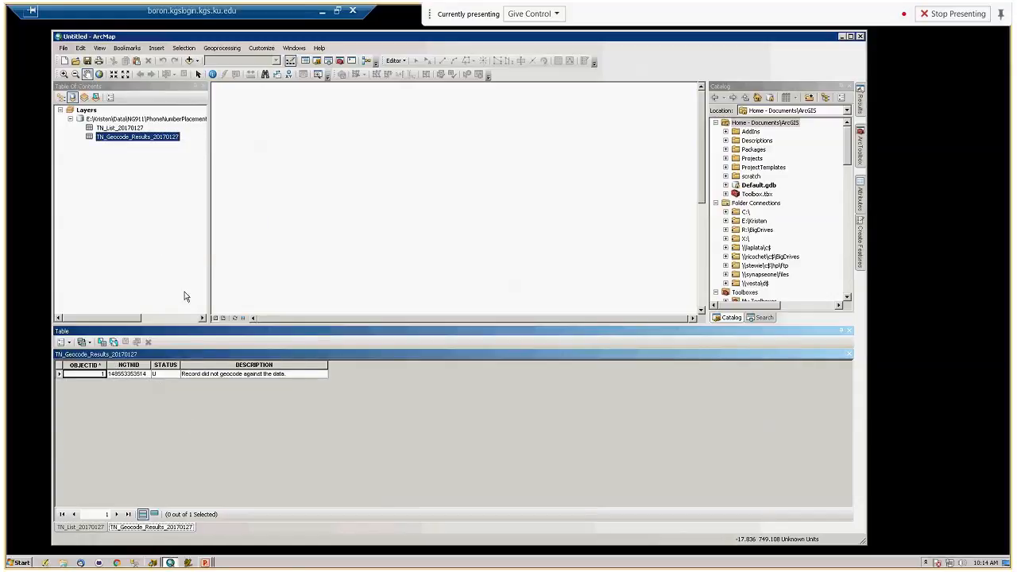
Step: Join TN_Geocode_Results_20170127 to TN_List_20170127 on the NGTNID field in both tables, keeping all records
right_click(129, 130)
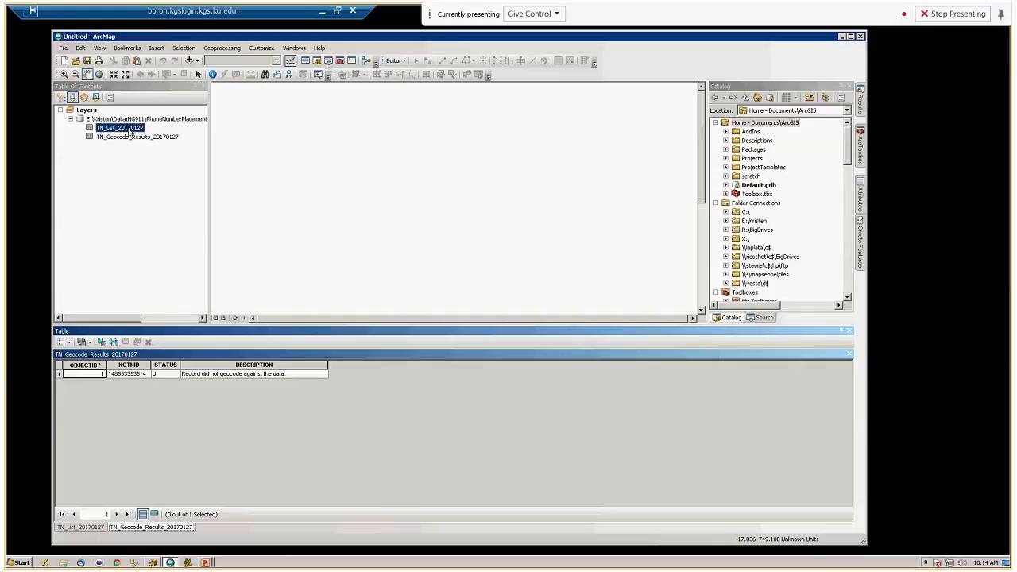
mouse_move(195, 150)
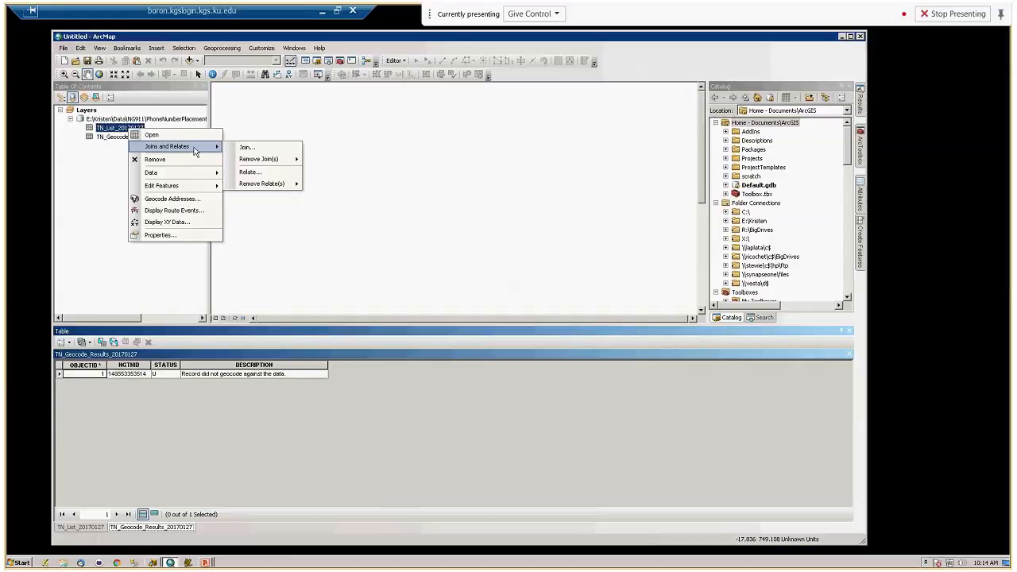
left_click(266, 150)
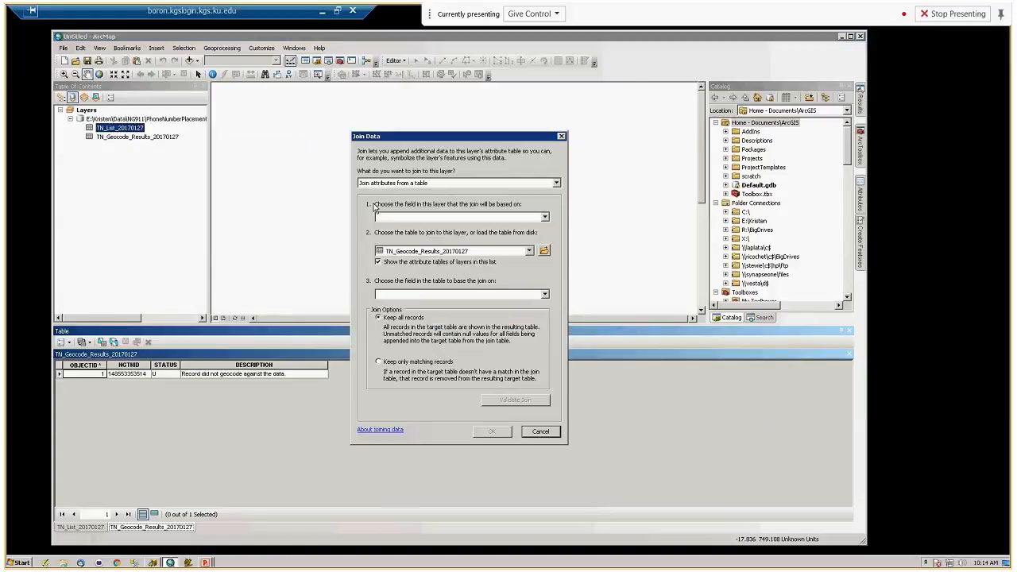
left_click(407, 219)
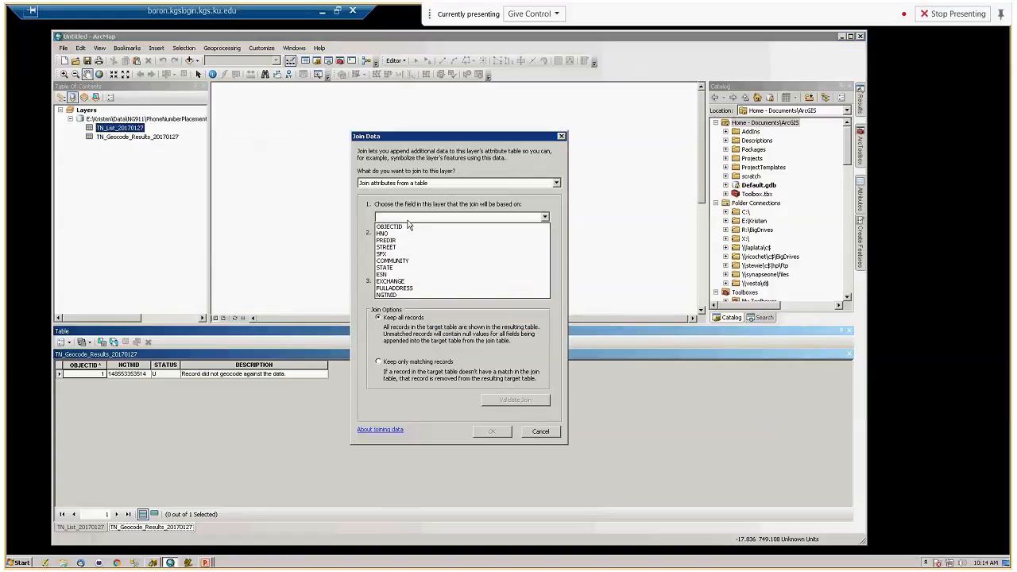
left_click(405, 295)
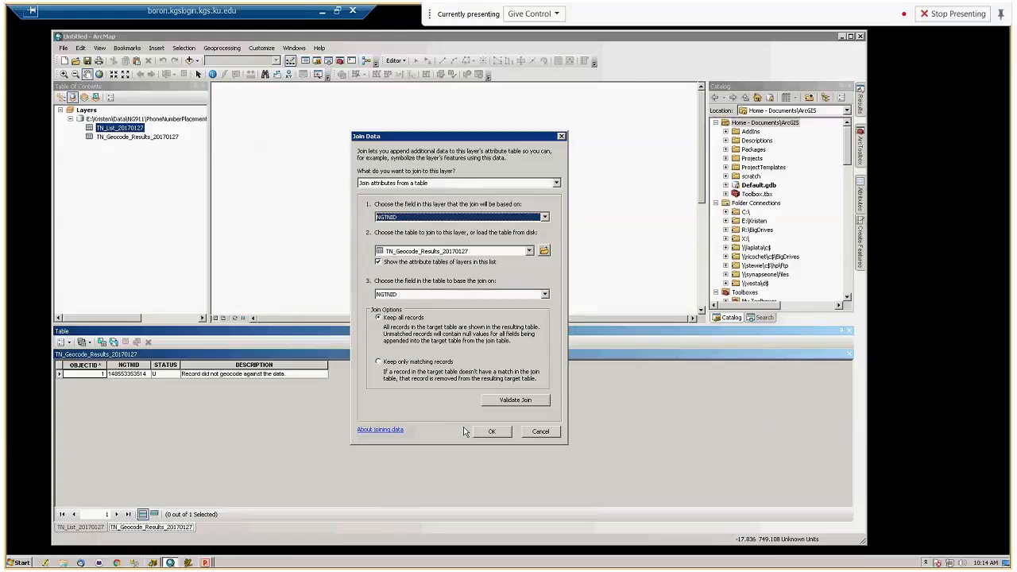
left_click(496, 434)
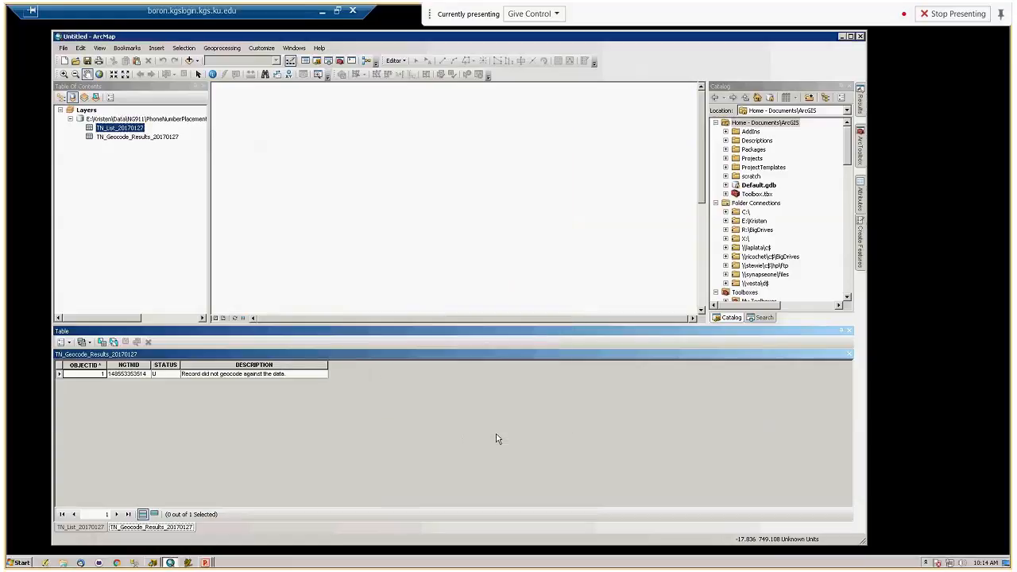
Step: Review the joined STATUS and DESCRIPTION fields in the TN_List_20170127 table and examine the address fields of record 14
left_click(97, 528)
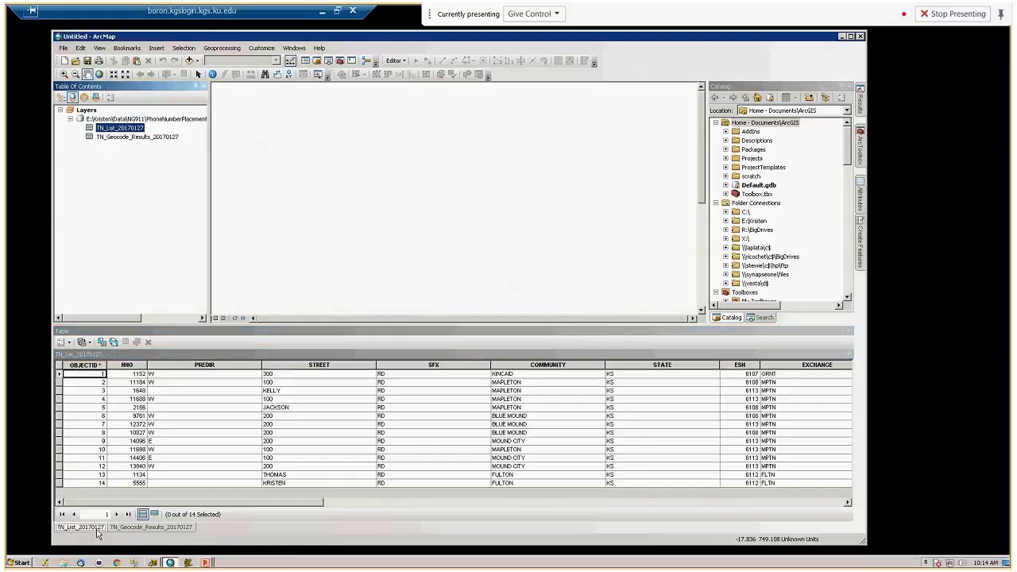
left_click(263, 503)
left_click_drag(263, 507, 707, 501)
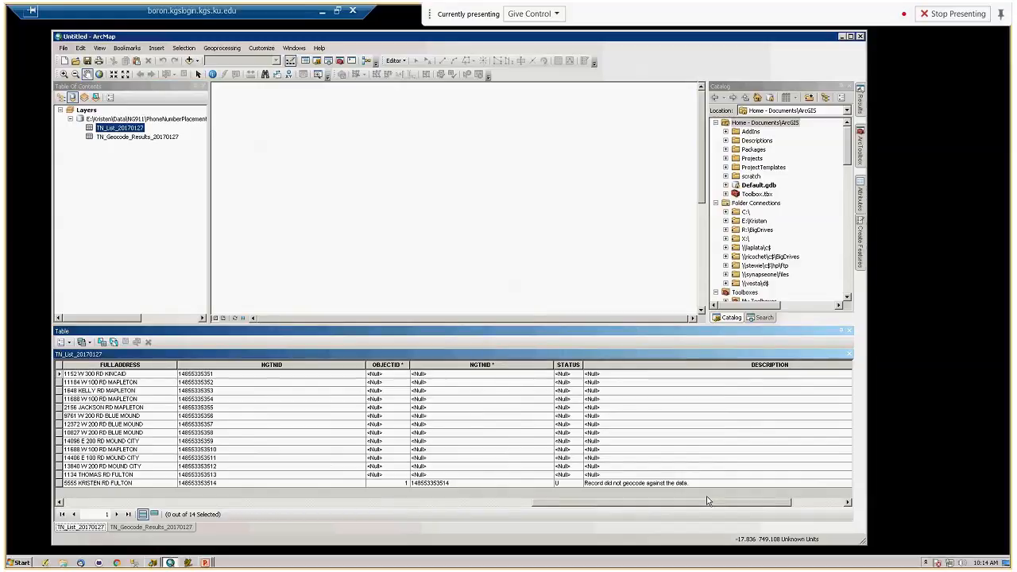
left_click(625, 484)
left_click_drag(594, 507, 132, 496)
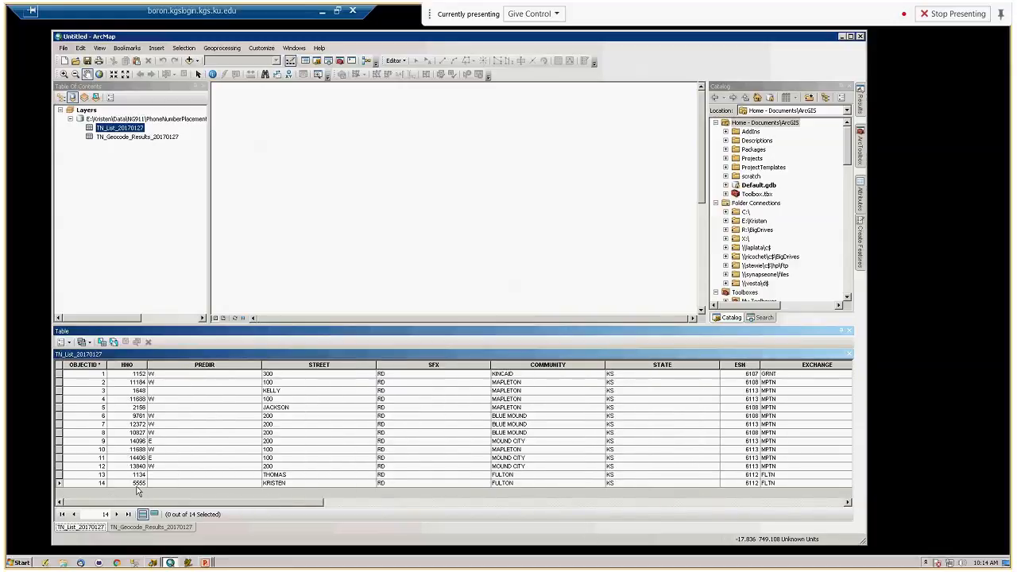